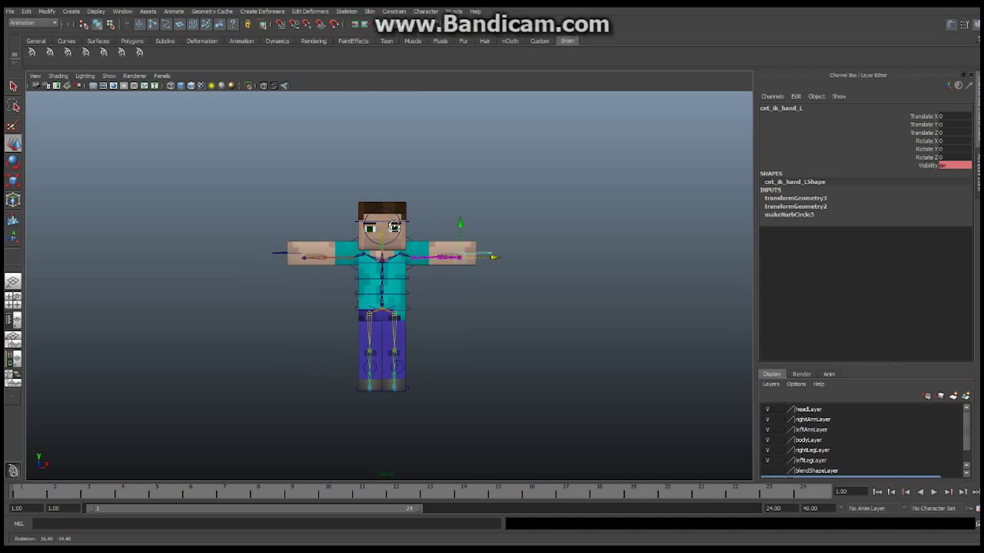
Orbit around the Steve rig to inspect it from the side, above and front.
alt+right_drag(326, 269, 445, 263)
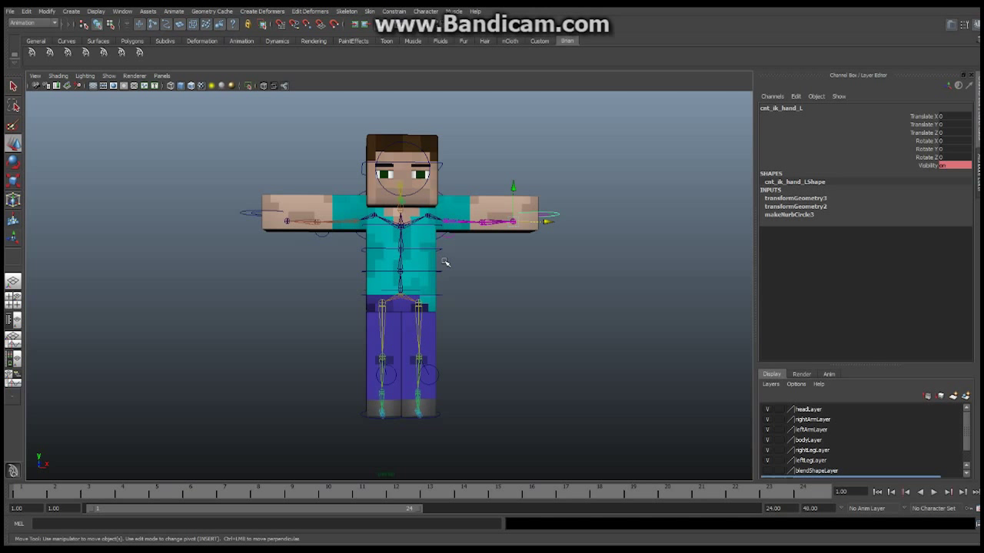
alt+drag(538, 217, 388, 271)
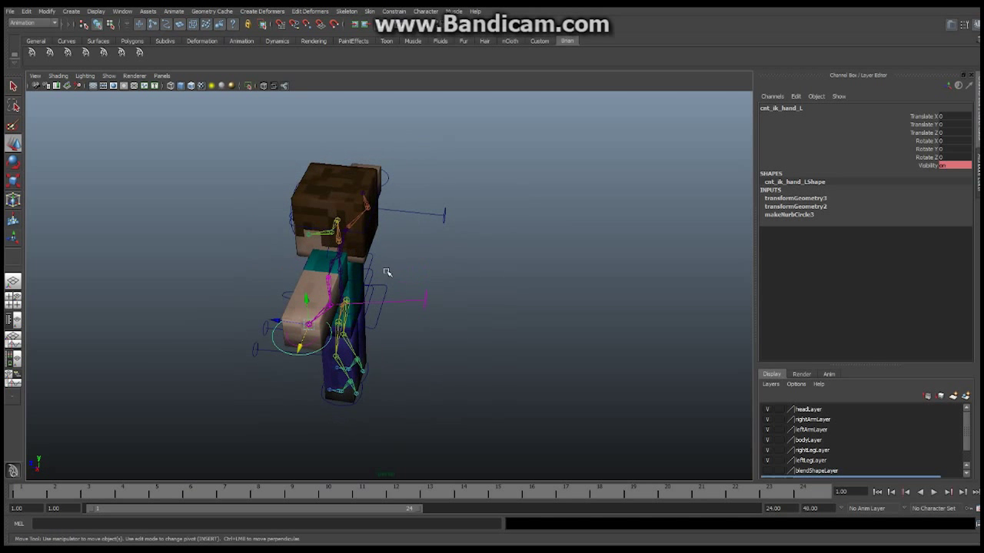
click(425, 300)
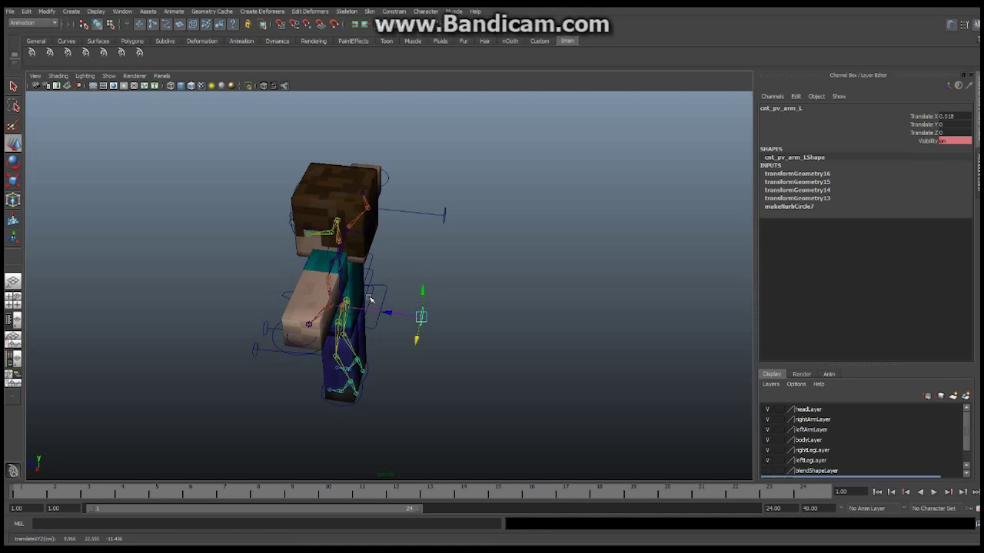
alt+drag(370, 300, 383, 273)
alt+drag(428, 297, 461, 235)
scroll(621, 218, up, 2)
scroll(622, 218, down, 2)
alt+drag(621, 218, 584, 262)
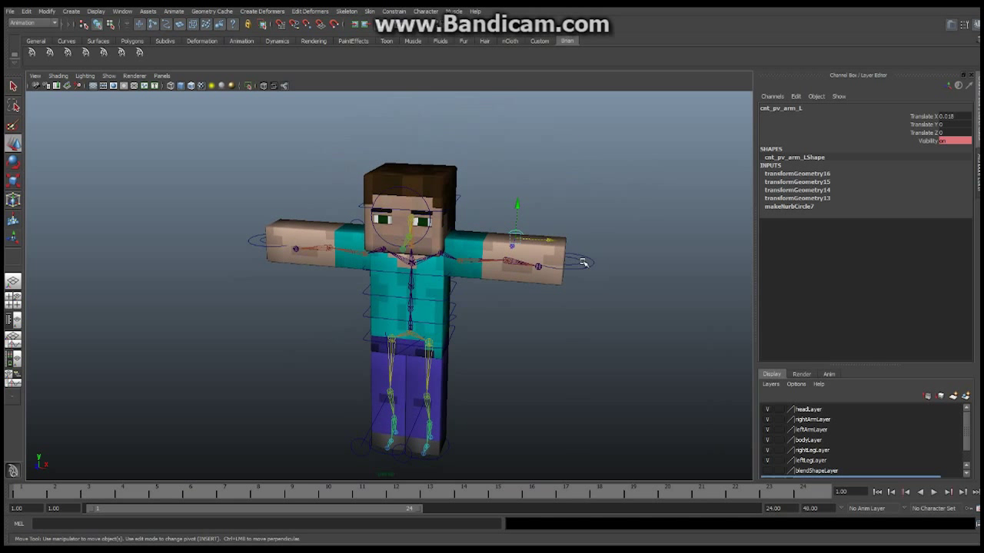
alt+drag(505, 275, 483, 253)
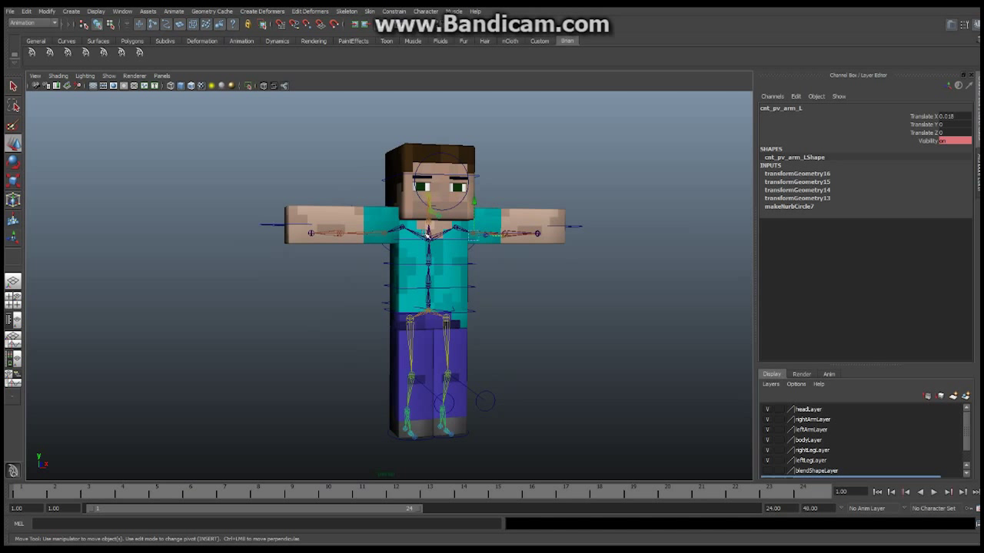
alt+drag(493, 343, 565, 292)
alt+drag(423, 277, 429, 294)
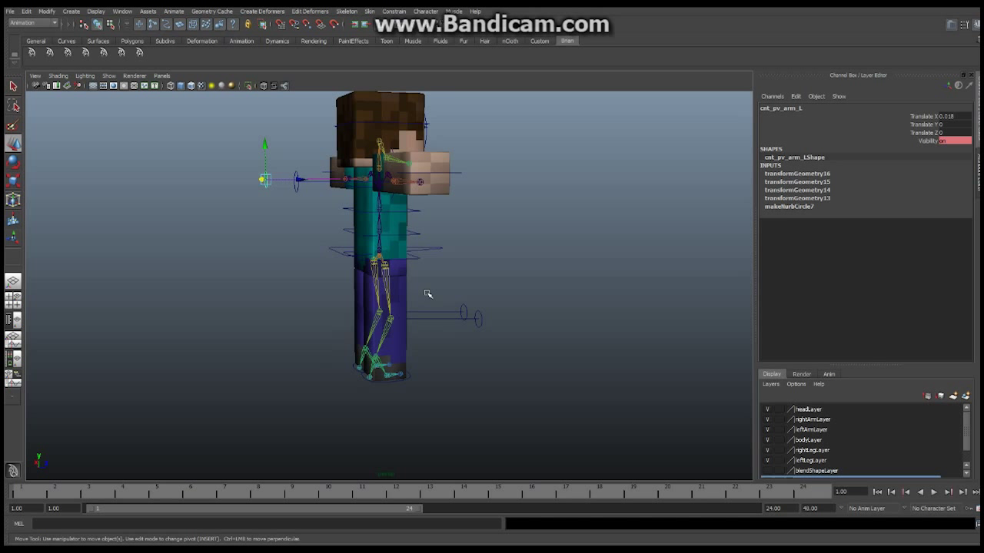
alt+drag(497, 284, 350, 302)
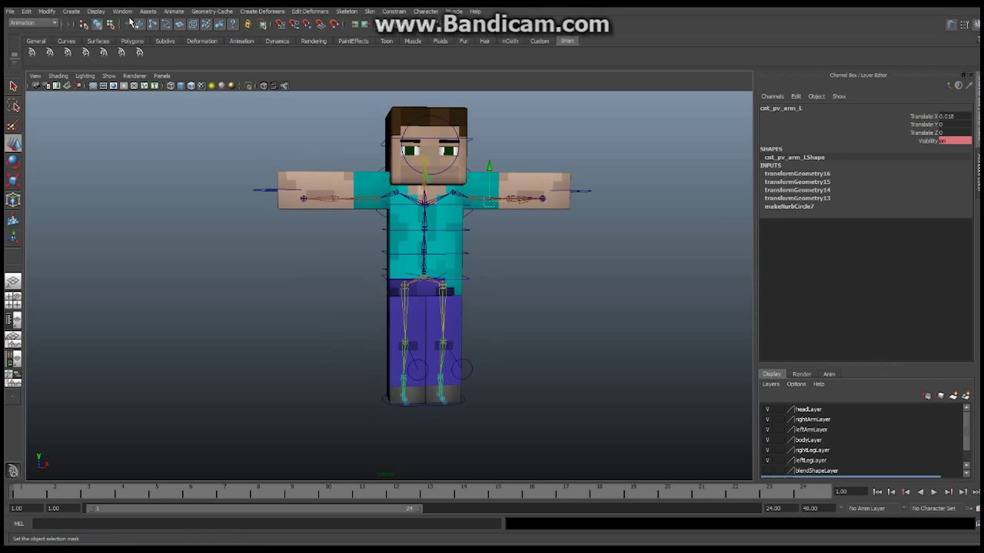
In the Polygons menu set, create a NURBS circle and name it cnt_GOD.
click(53, 25)
click(42, 37)
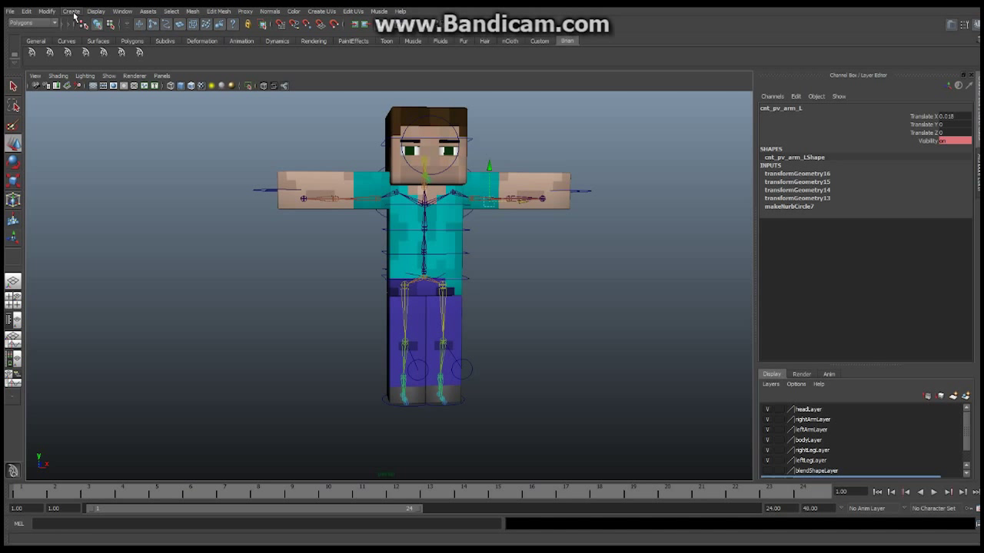
click(72, 11)
mouse_move(91, 29)
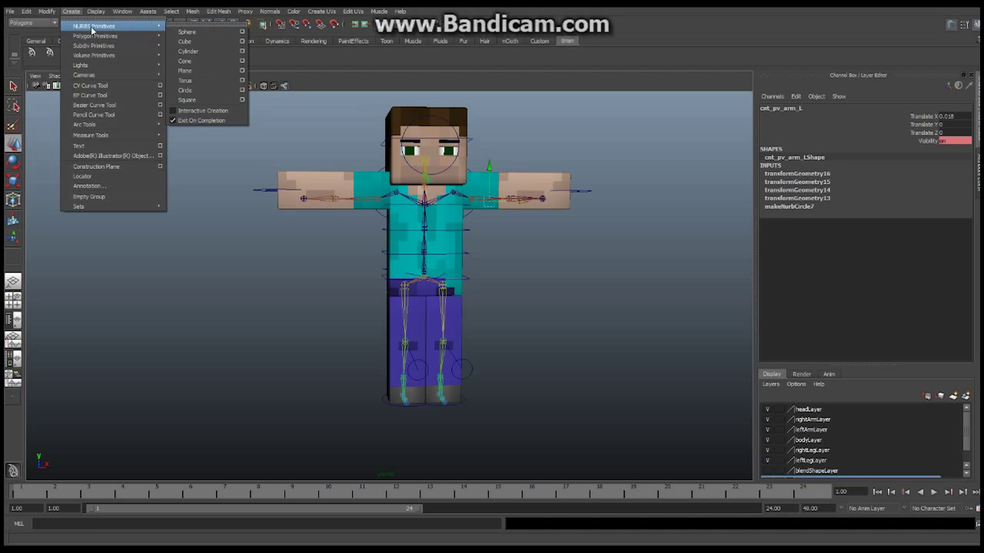
click(189, 90)
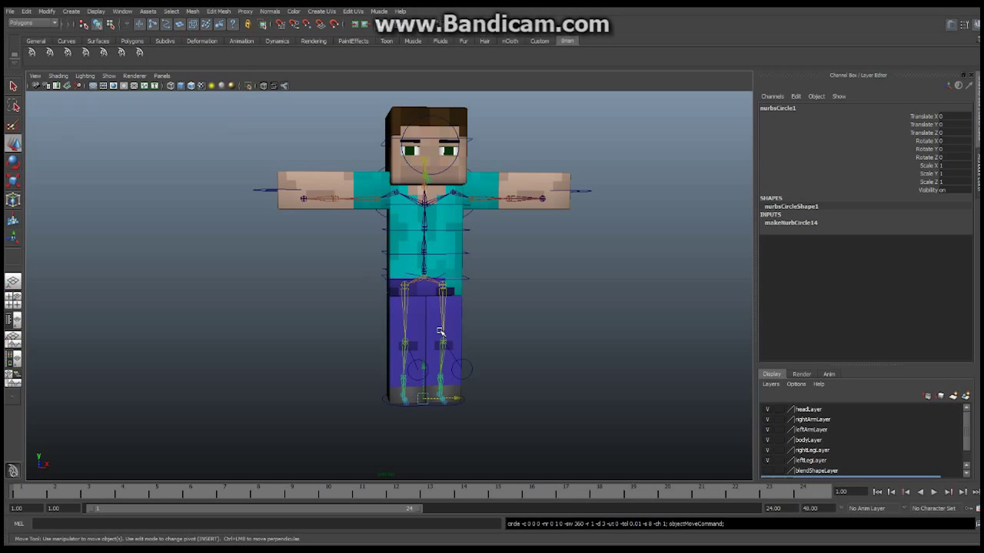
double_click(786, 108)
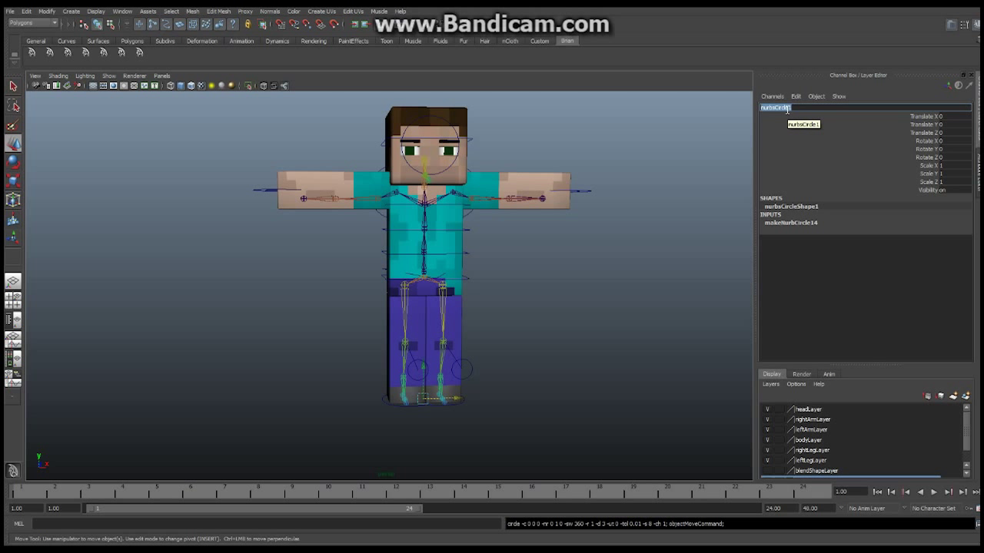
text(cnt_GOD)
key(Return)
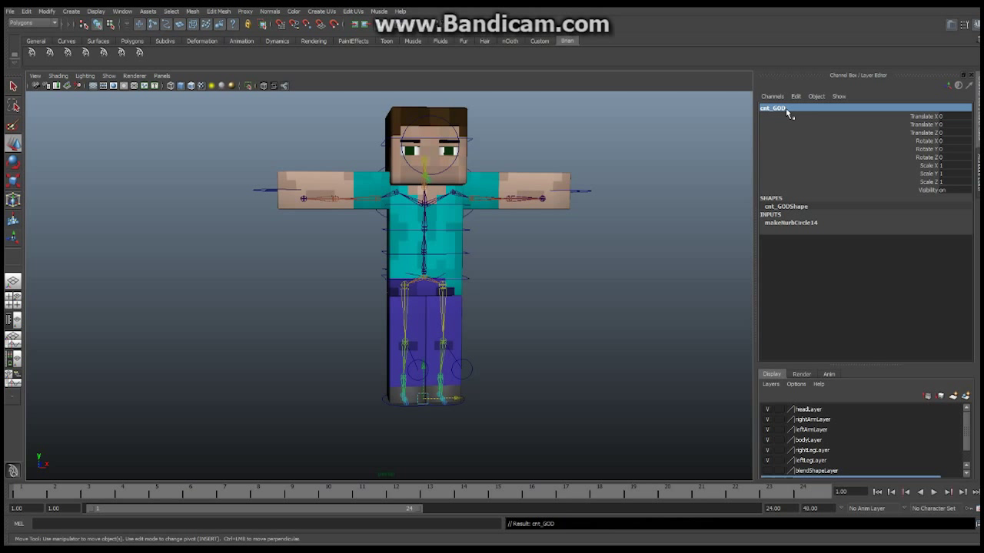
Scale cnt_GOD uniformly, first to 3 and then to 10 on all axes.
double_click(944, 166)
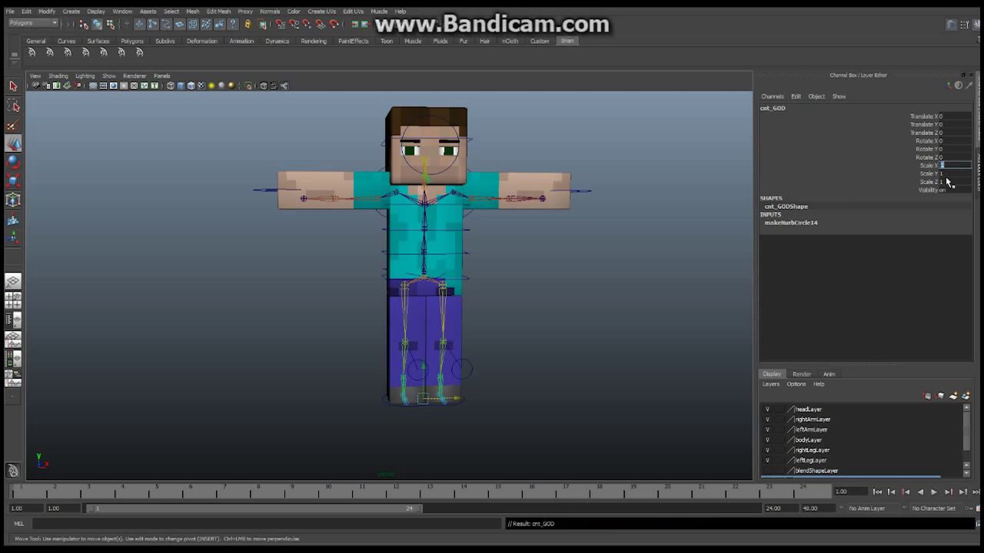
shift+click(952, 181)
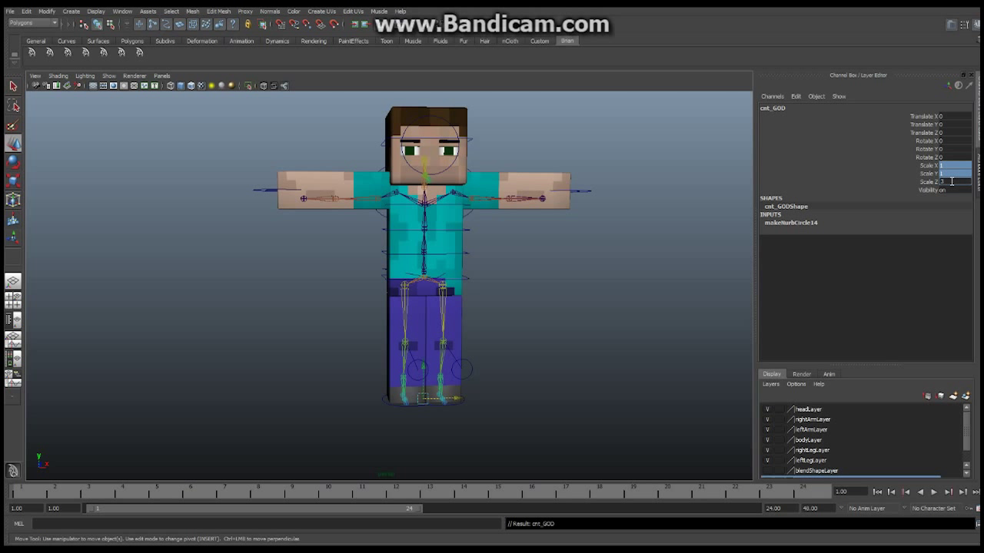
key(Return)
double_click(941, 166)
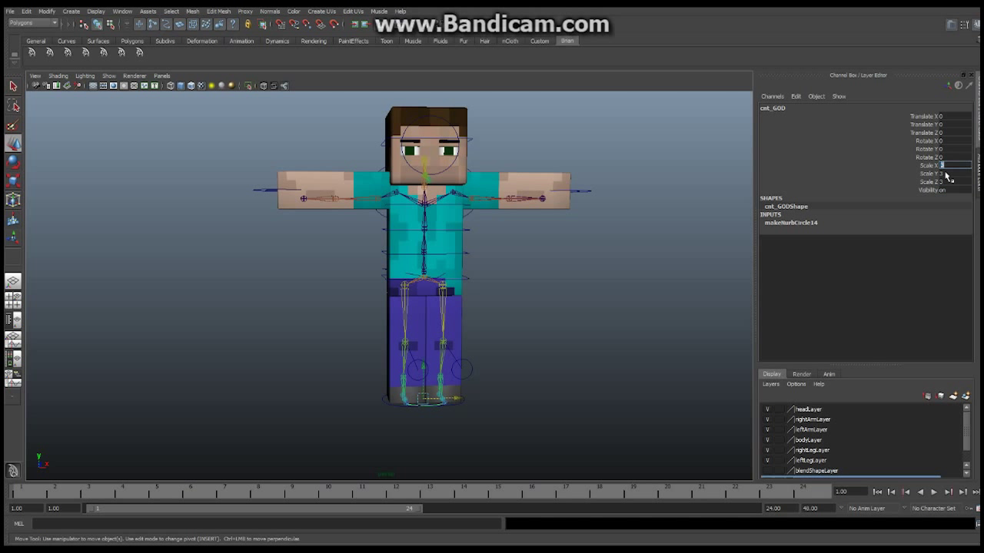
shift+click(948, 181)
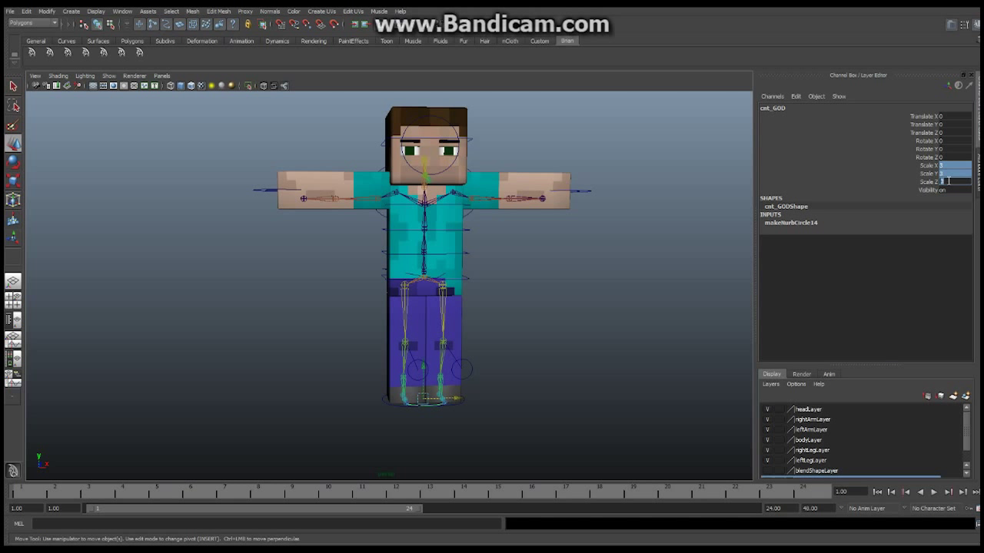
key(Return)
Set the left arm's cnt_FK_IK_L FK IK value to 0 to switch it to FK.
alt+drag(500, 345, 458, 324)
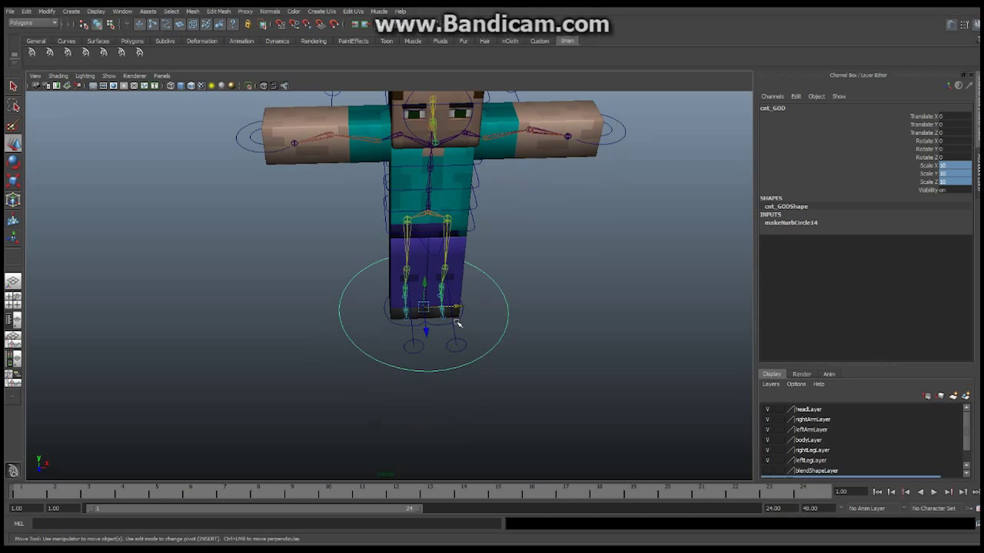
alt+drag(505, 314, 522, 266)
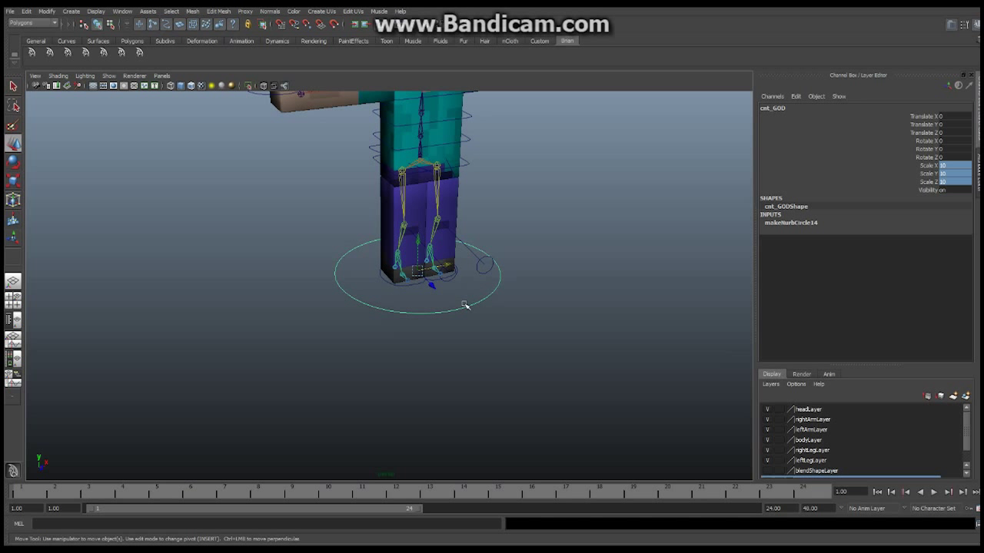
key(a)
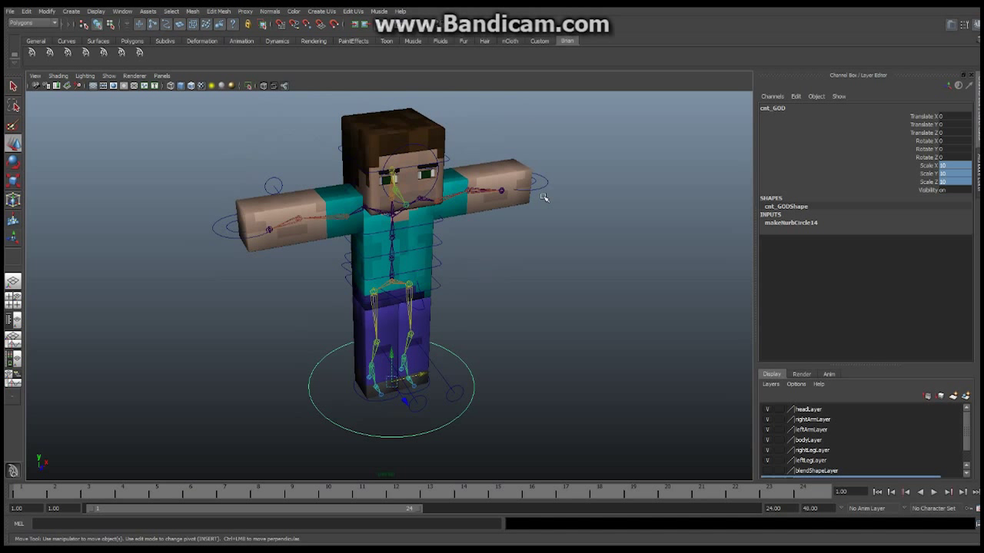
click(537, 182)
double_click(944, 124)
text(0)
key(Return)
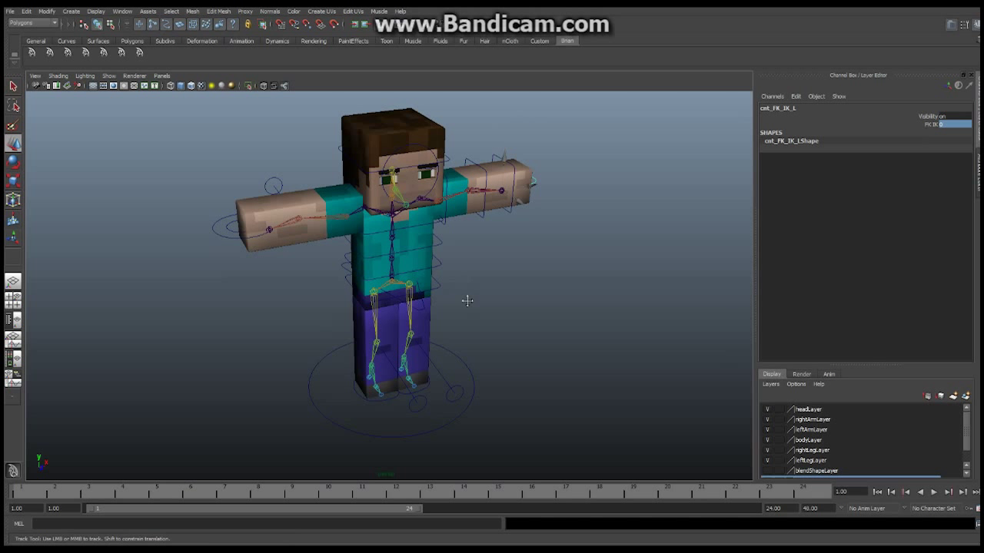
alt+drag(468, 299, 425, 243)
Put cnt_GOD into Control Vertex mode and select its front and side CVs.
alt+right_drag(444, 357, 455, 375)
click(453, 373)
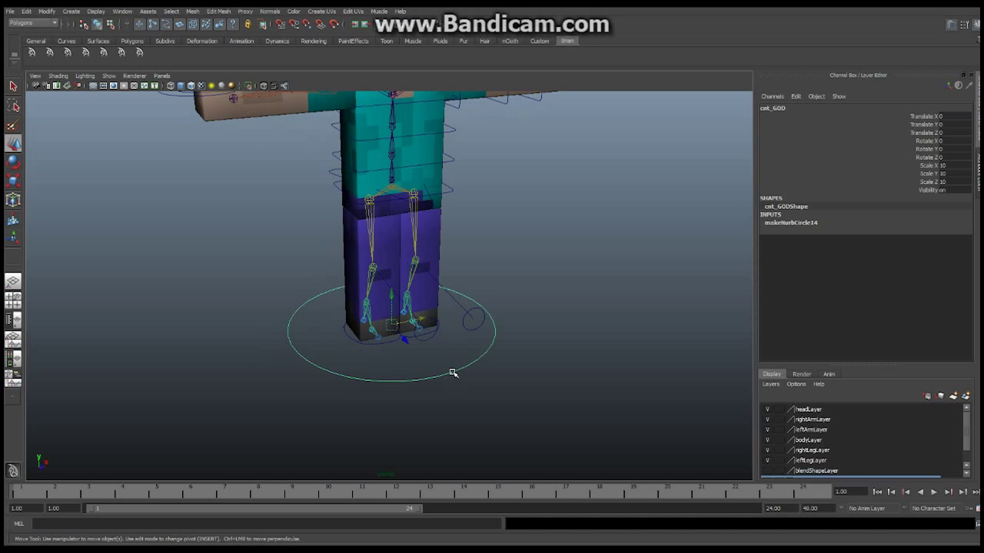
right_click(453, 373)
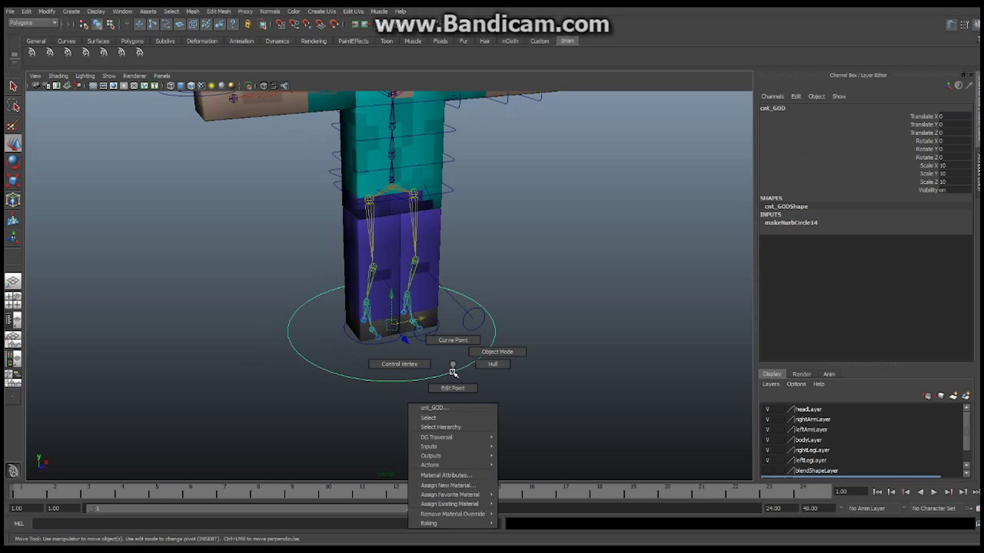
click(401, 363)
alt+drag(542, 359, 454, 347)
drag(393, 378, 419, 398)
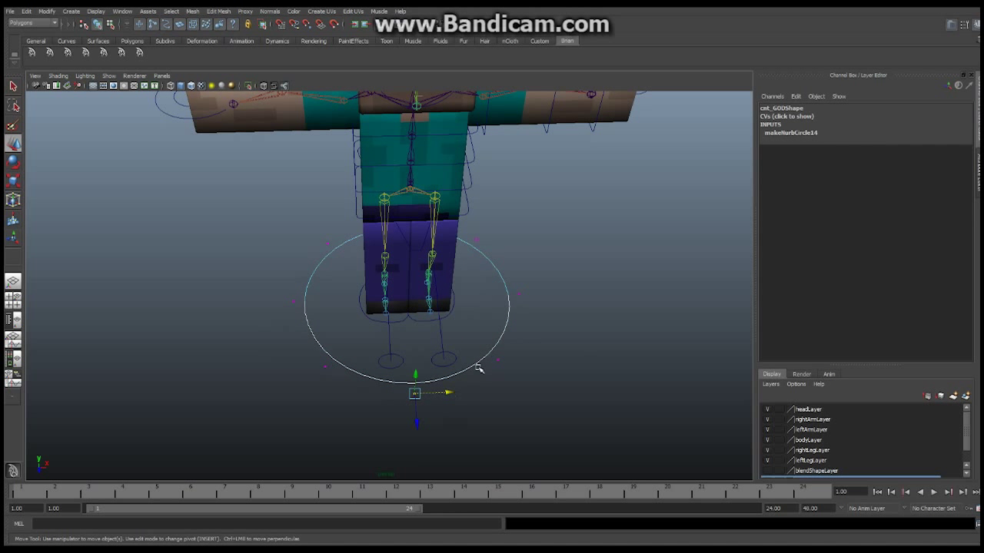
shift+click(521, 297)
shift+drag(254, 287, 439, 287)
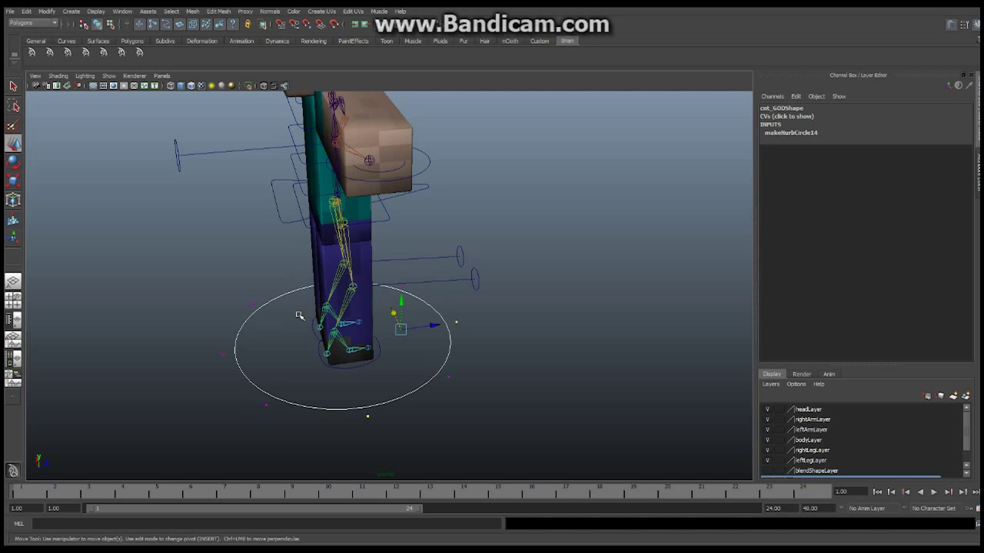
shift+drag(213, 347, 231, 361)
alt+drag(459, 339, 358, 323)
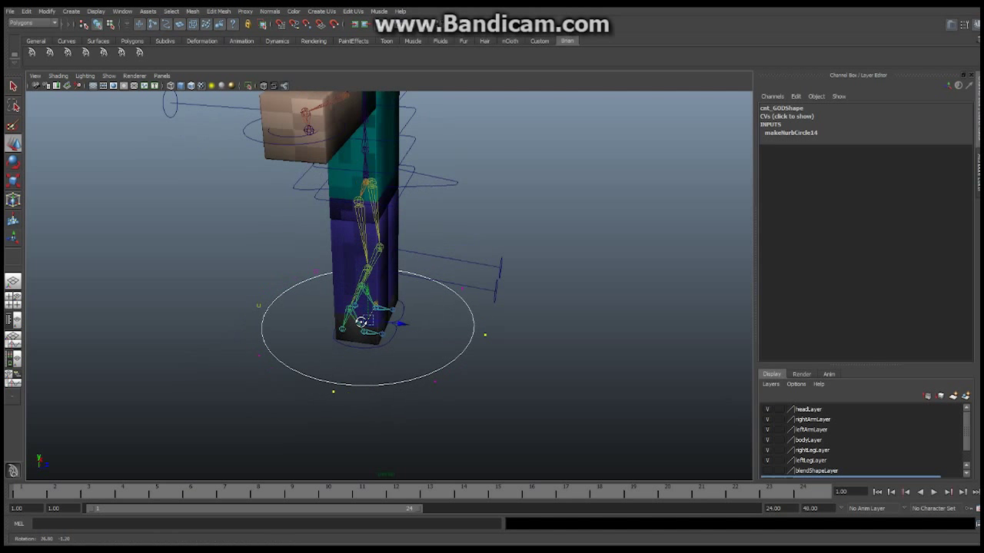
Scale the selected CVs outward into a wide rounded floor outline, then clear the selection.
click(15, 181)
mouse_move(369, 320)
mouse_down()
mouse_move(501, 343)
mouse_move(345, 339)
mouse_move(276, 314)
mouse_move(356, 332)
mouse_move(368, 321)
mouse_up()
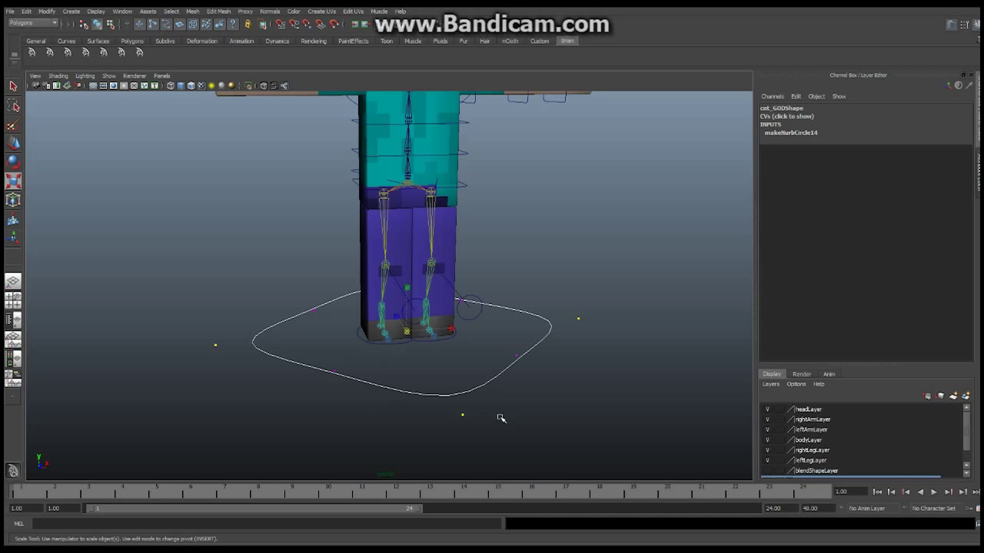
alt+drag(521, 376, 509, 359)
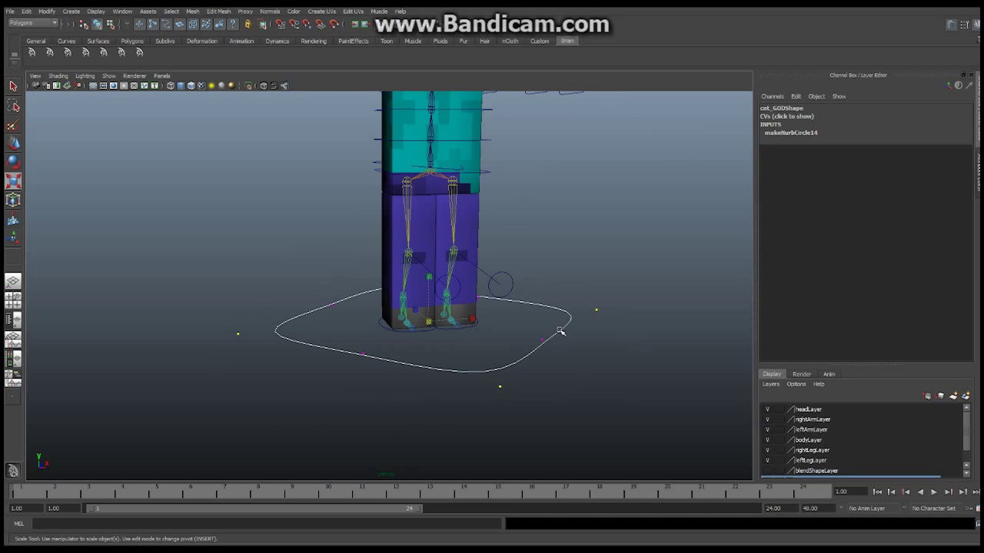
right_drag(561, 332, 592, 319)
click(600, 339)
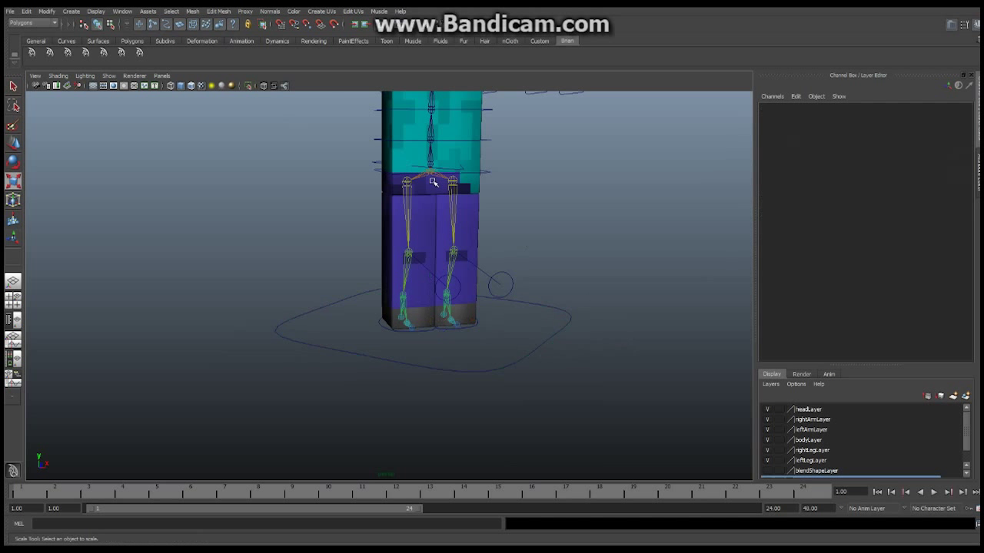
click(331, 307)
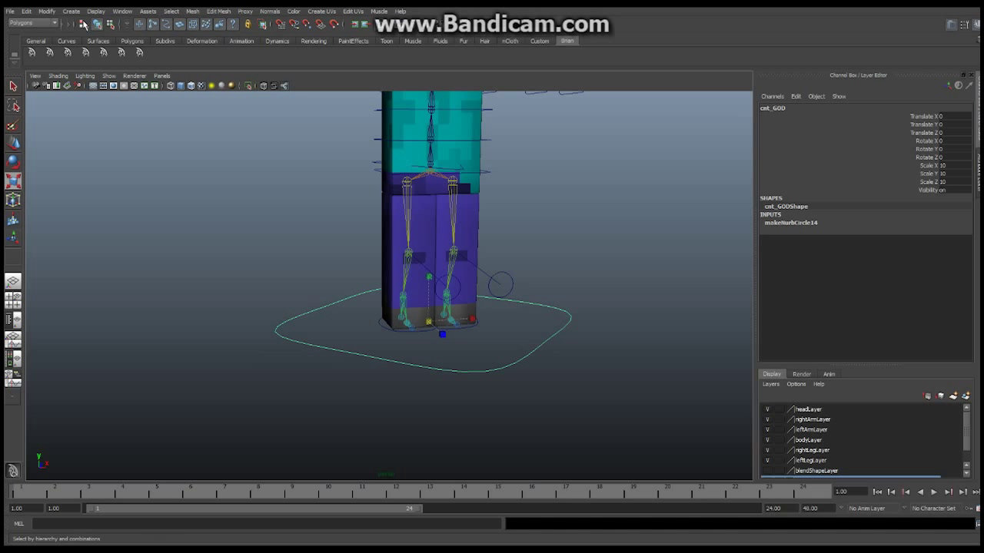
click(27, 12)
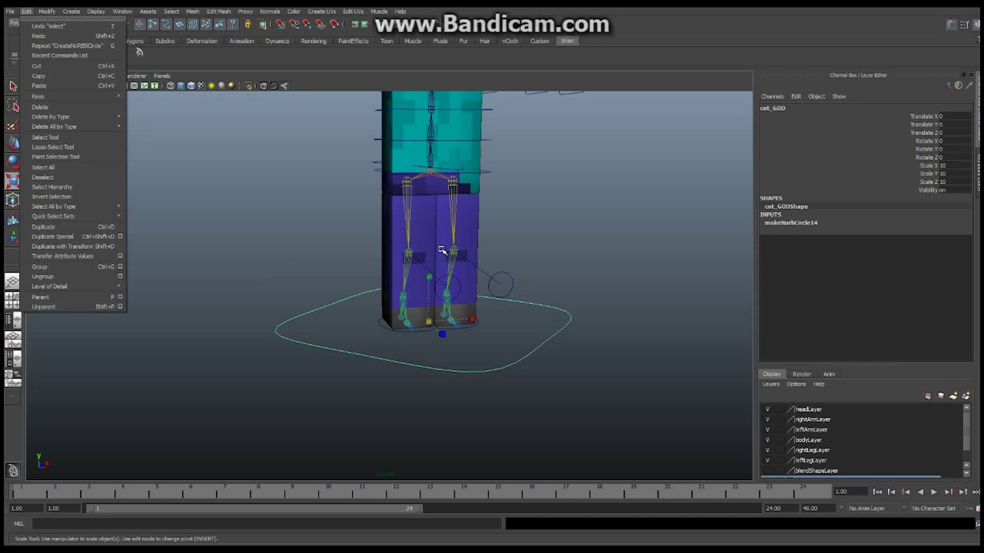
click(661, 212)
alt+drag(510, 257, 399, 270)
click(550, 307)
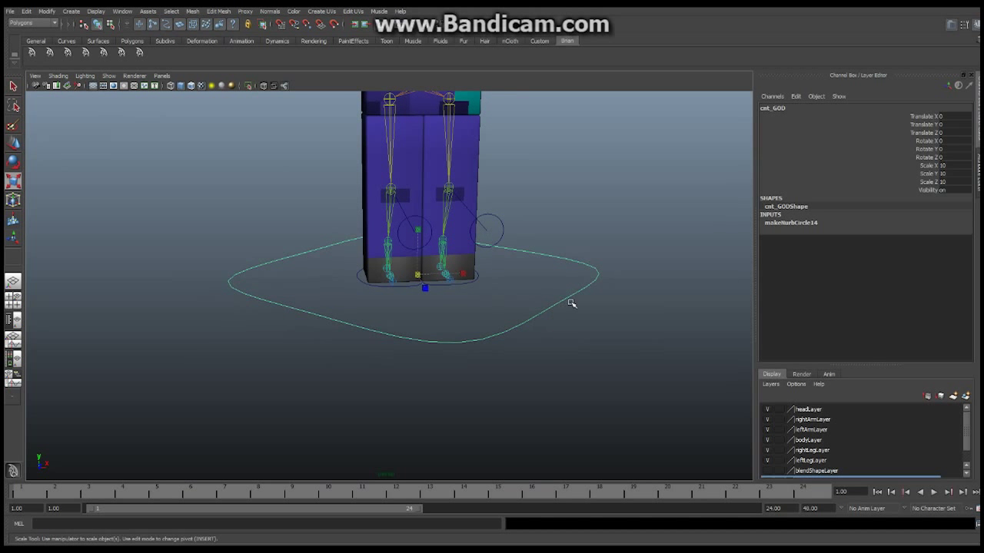
Create a new NURBS circle and give it a uniform scale of 5.
click(71, 12)
mouse_move(108, 26)
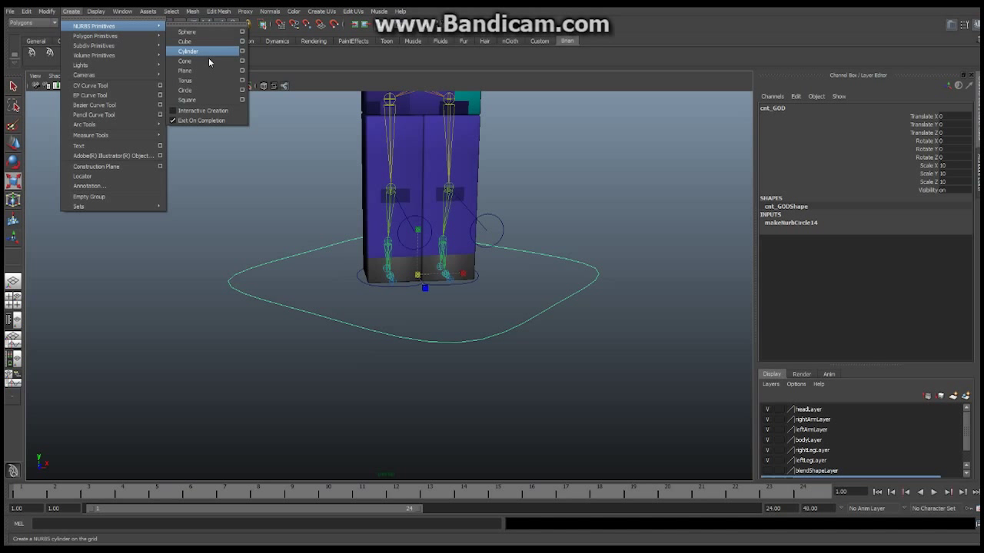
click(204, 90)
drag(951, 170, 947, 182)
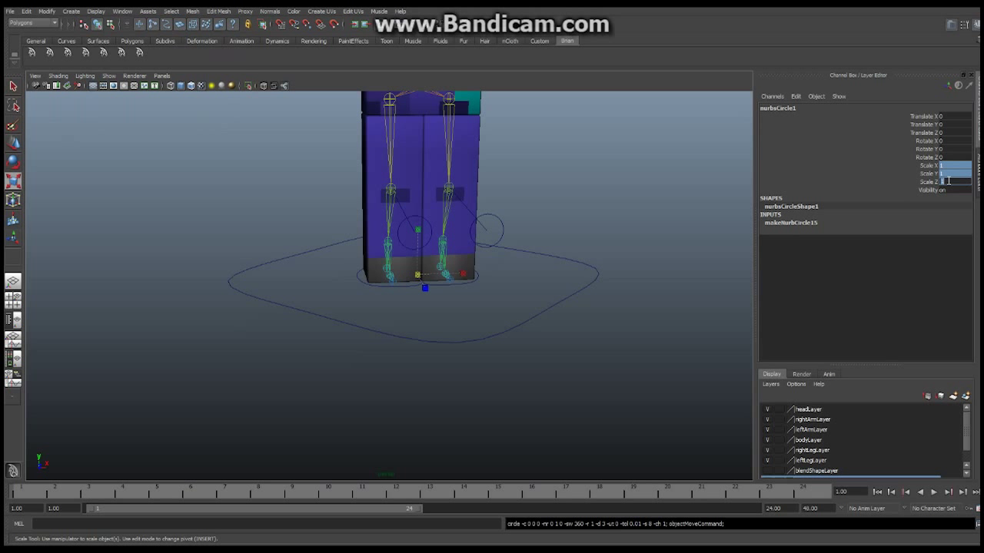
text(5)
key(Return)
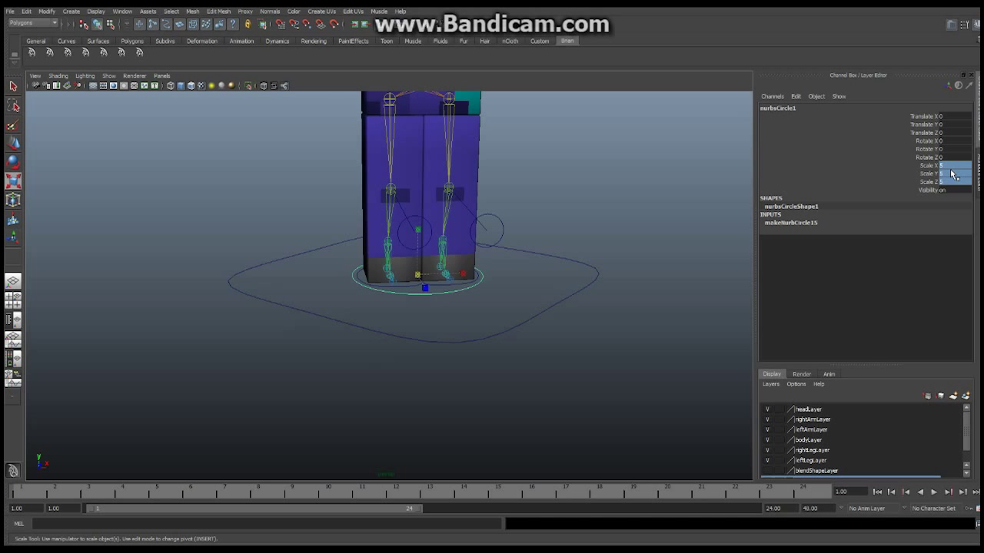
Raise the circle's uniform scale to 8, then to 10 on all axes.
double_click(944, 166)
drag(945, 165, 948, 182)
text(8)
key(Return)
alt+drag(470, 274, 369, 297)
click(942, 166)
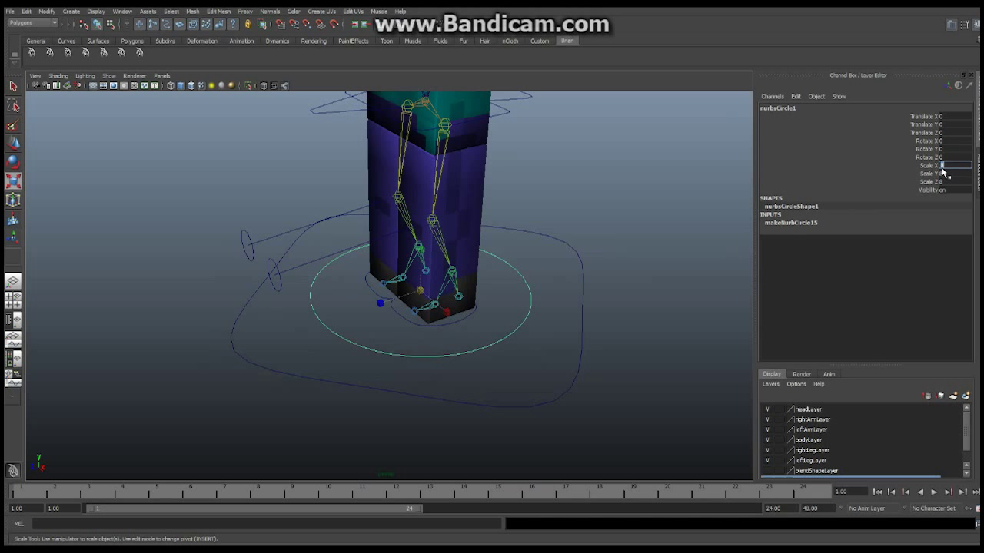
shift+click(949, 182)
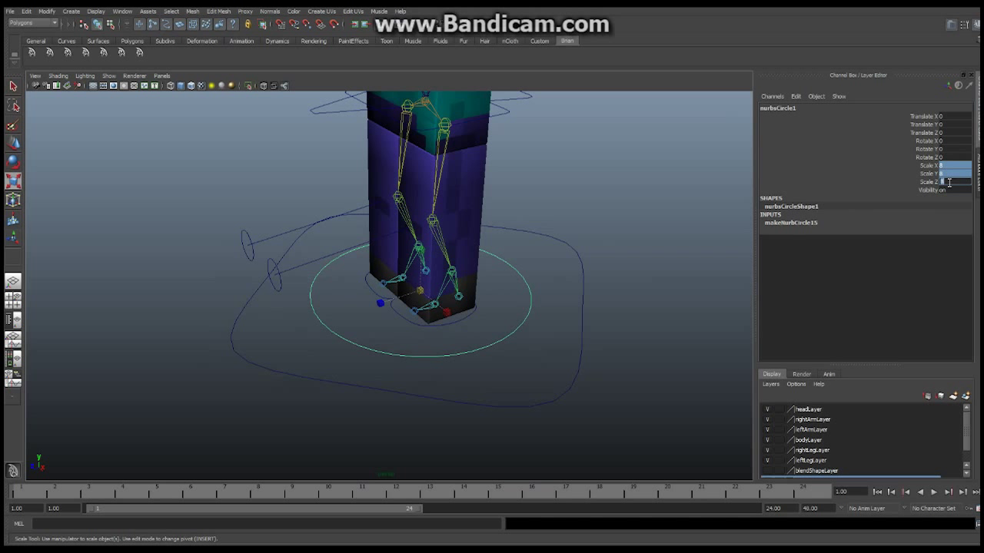
text(10)
key(Return)
Rename the new circle cnt_Ground.
alt+drag(568, 277, 679, 211)
double_click(776, 110)
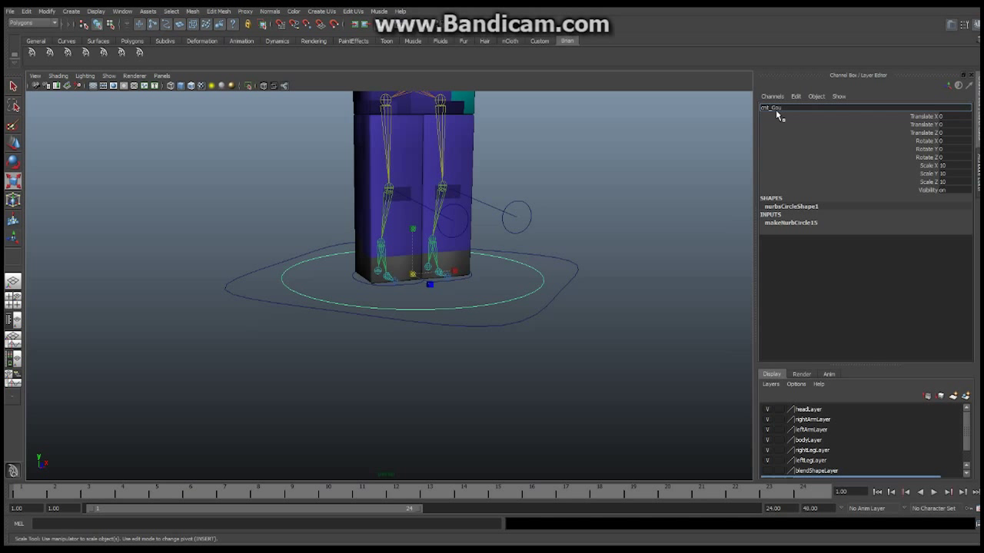
text(cnt_Ground)
key(Return)
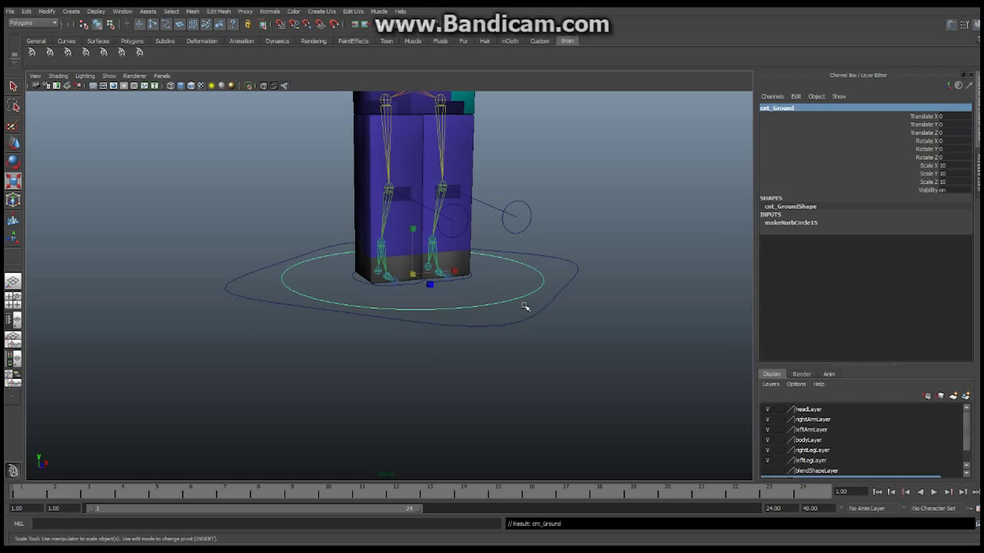
Freeze transformations on cnt_GOD and the inner cnt_Ground circle so scale reads 1.
click(573, 265)
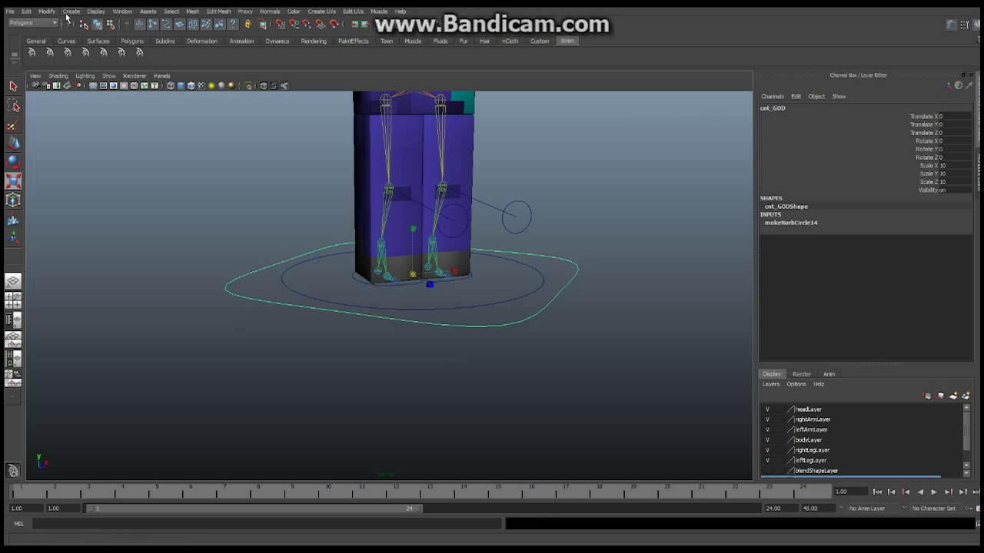
click(48, 11)
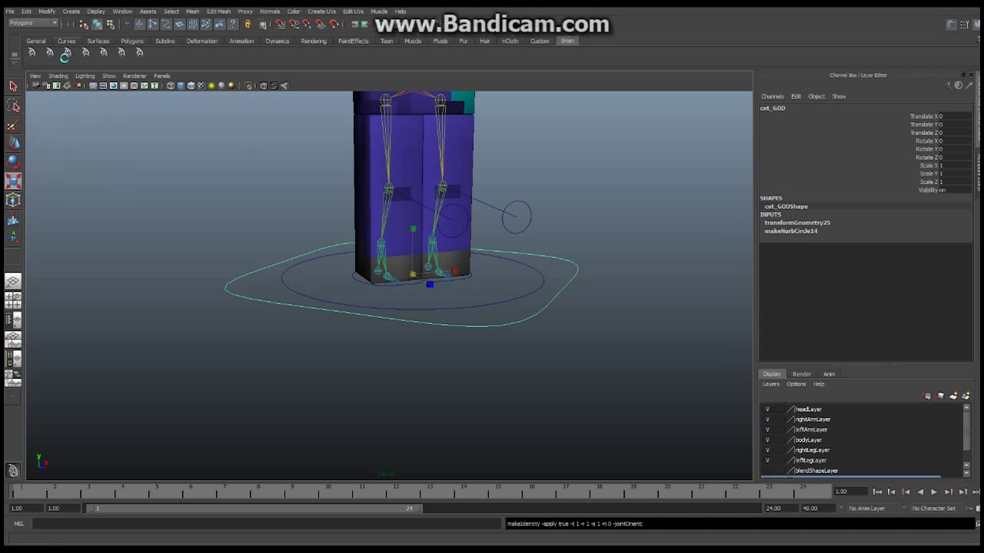
click(532, 267)
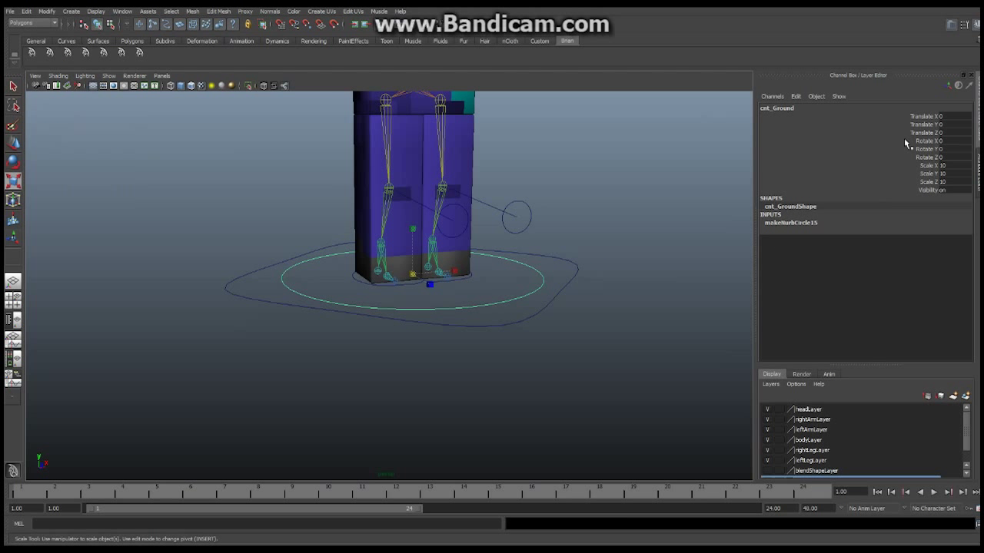
click(47, 10)
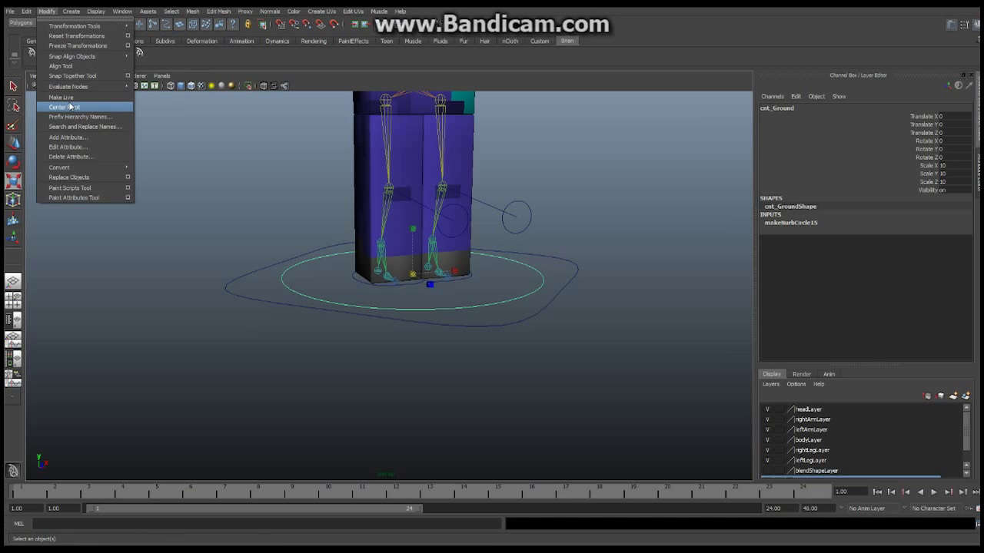
click(71, 48)
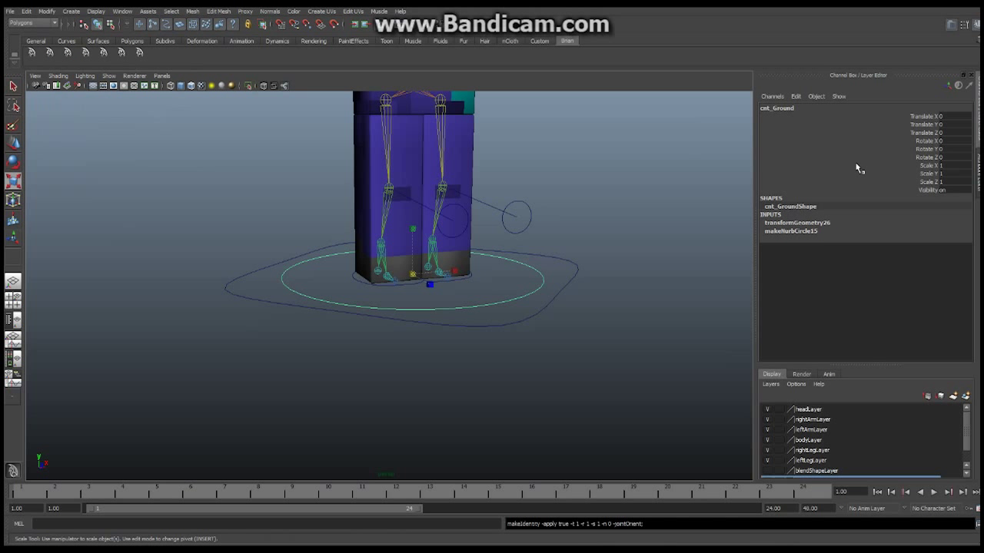
alt+drag(568, 188, 518, 269)
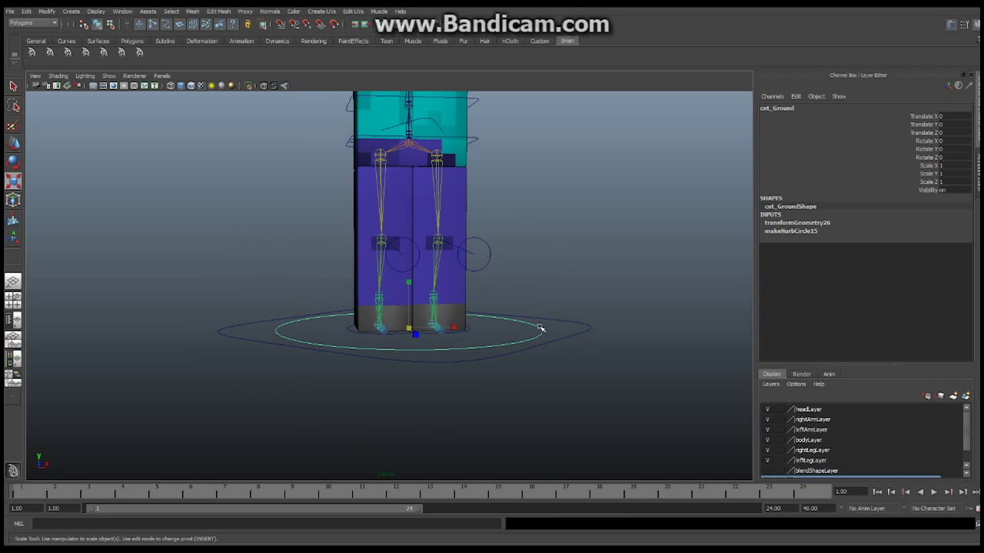
click(26, 11)
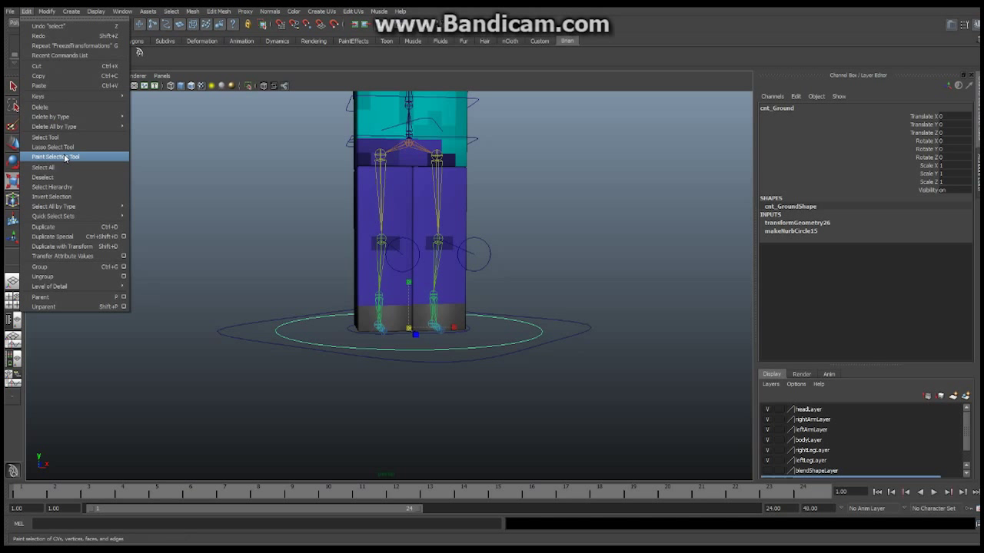
Duplicate cnt_Ground and rename the copy cnt_CoG.
click(44, 227)
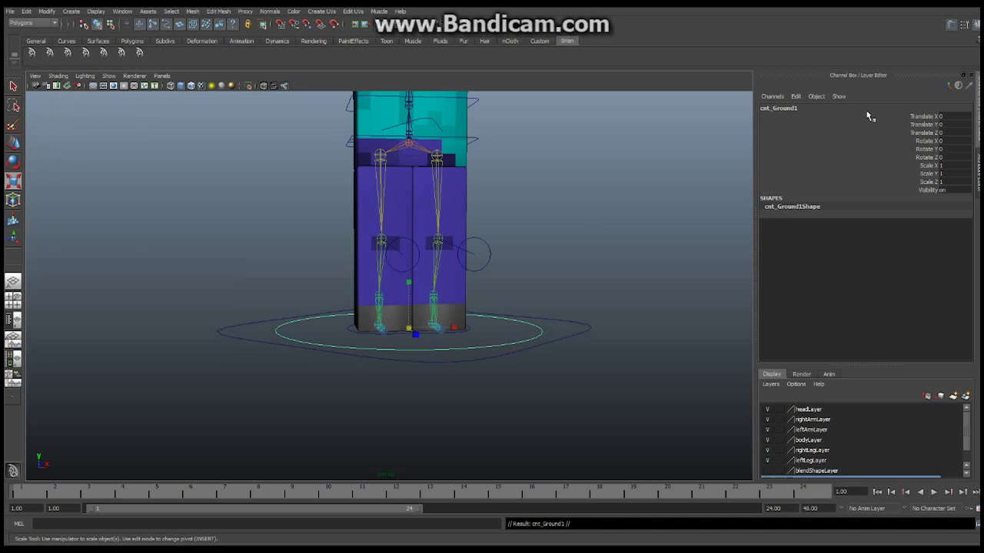
double_click(794, 110)
click(777, 107)
drag(772, 108, 797, 111)
text(C)
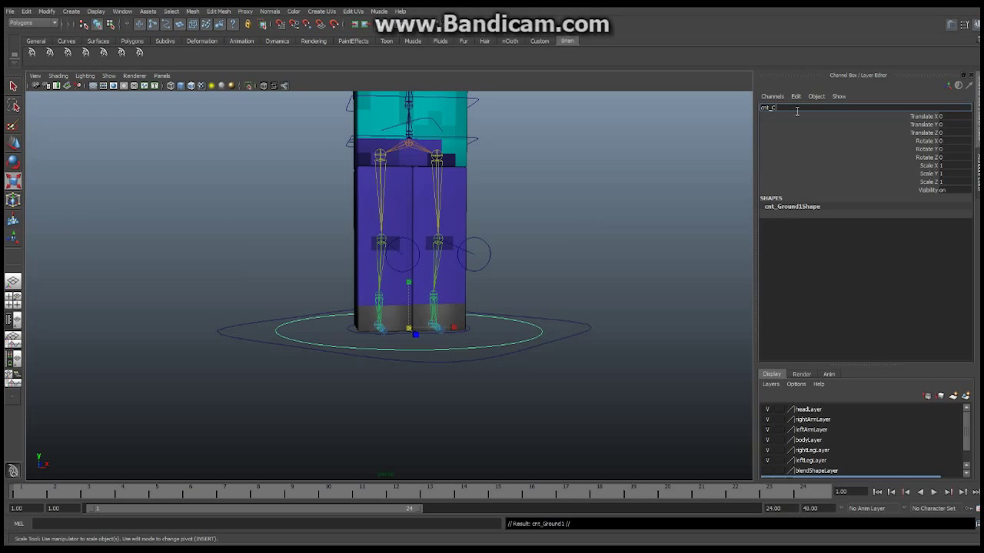
key(Return)
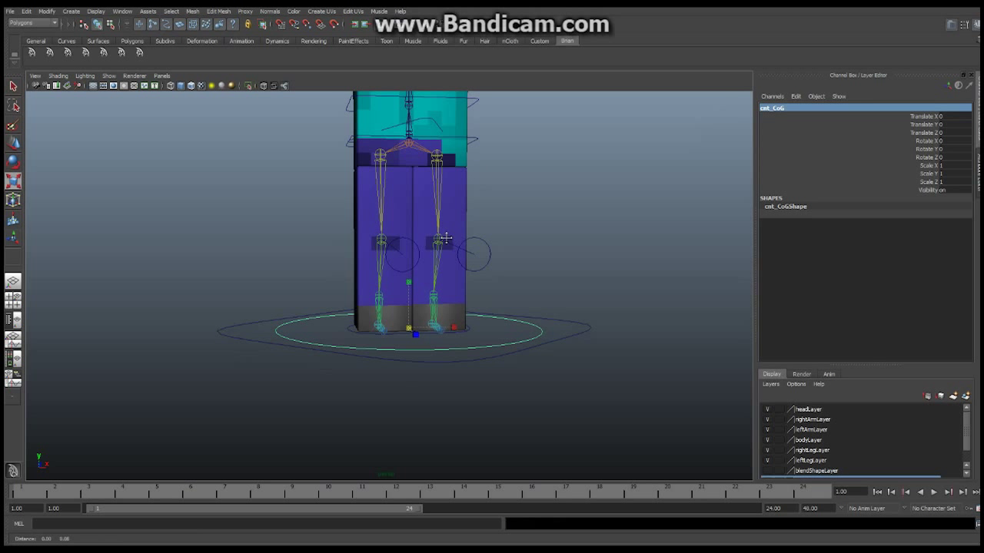
Move cnt_CoG up to the character's hips, around Translate Y 14.334.
alt+middle_drag(462, 262, 460, 280)
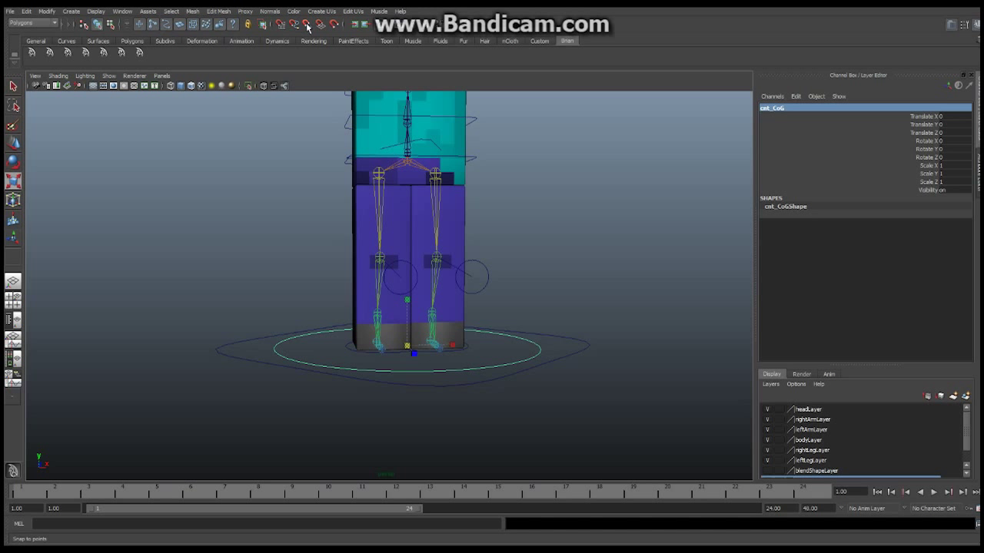
key(r)
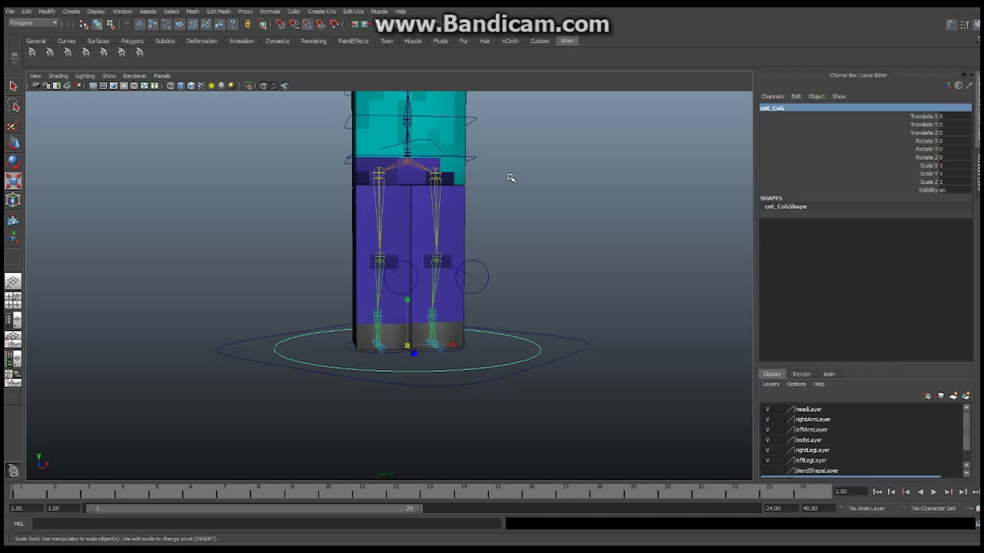
alt+middle_drag(510, 176, 487, 233)
click(15, 145)
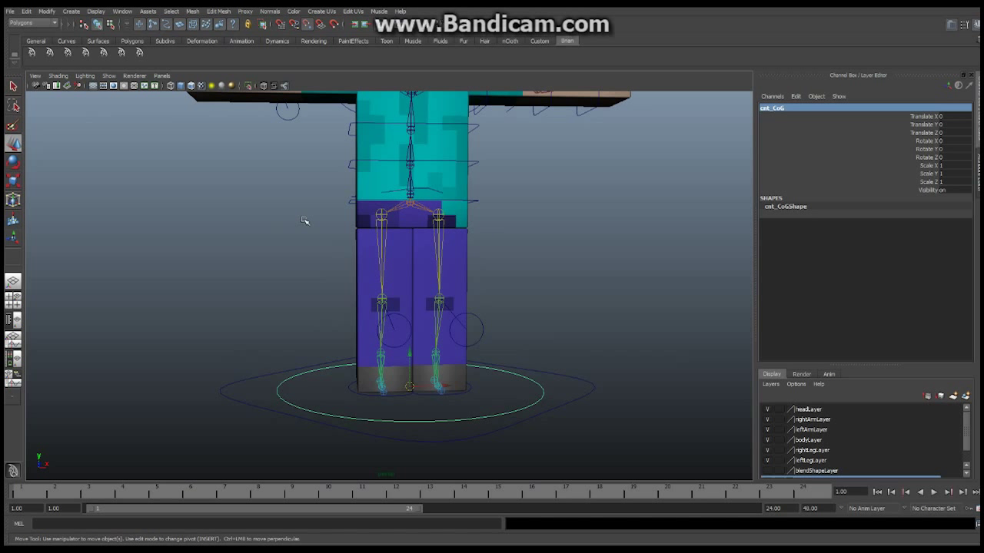
alt+drag(444, 267, 424, 272)
drag(410, 384, 343, 192)
scroll(380, 174, down, 3)
alt+right_drag(342, 193, 406, 186)
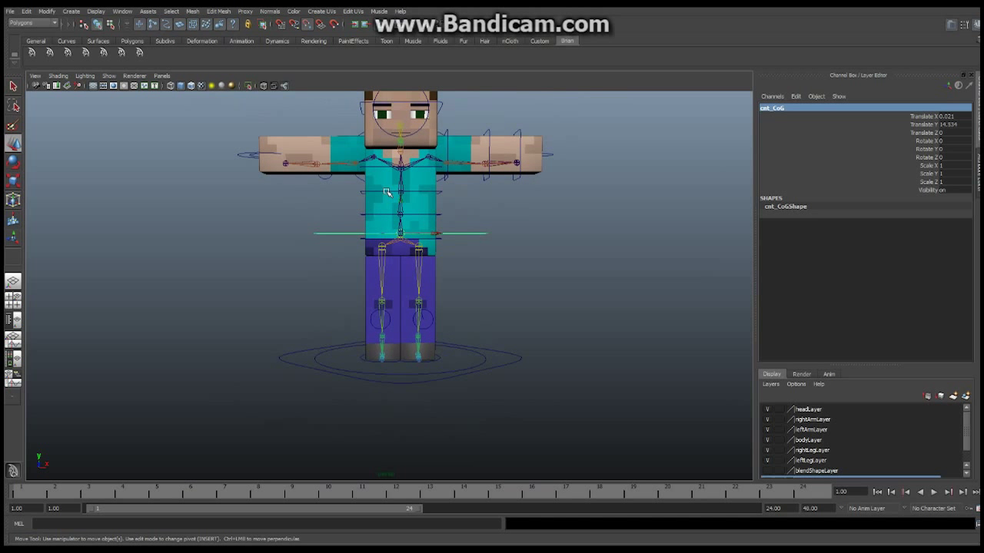
alt+drag(459, 211, 393, 208)
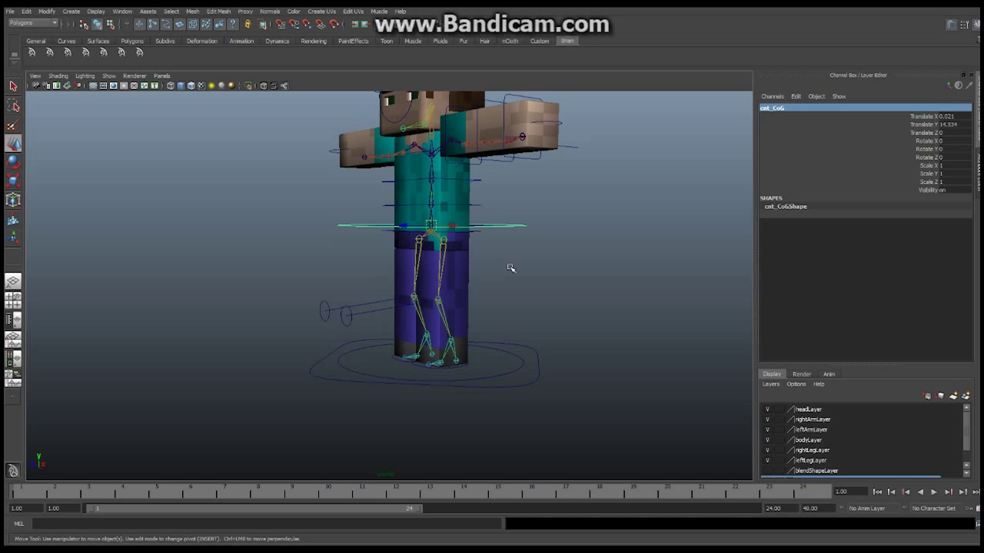
alt+drag(425, 267, 416, 230)
Open the Outliner window to see the scene hierarchy.
click(122, 12)
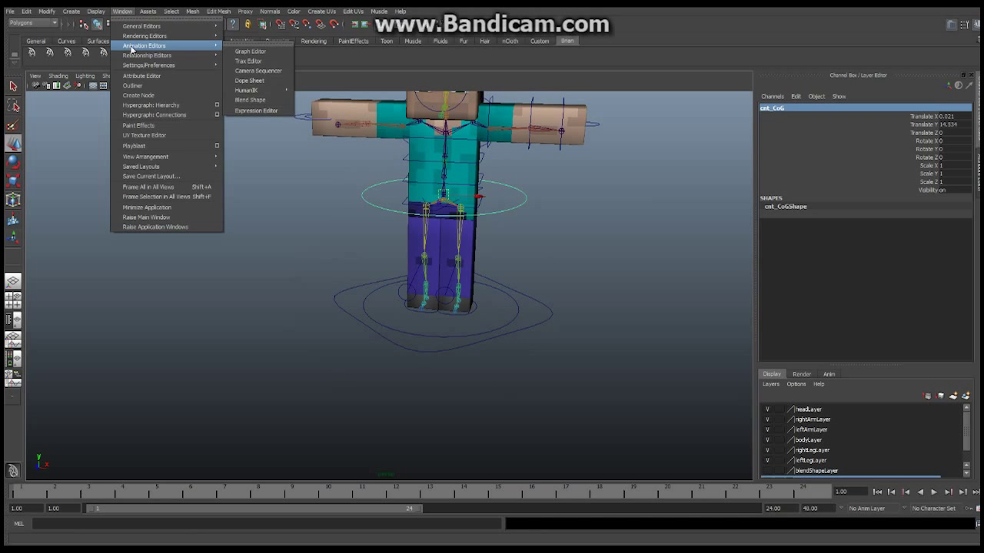
click(141, 87)
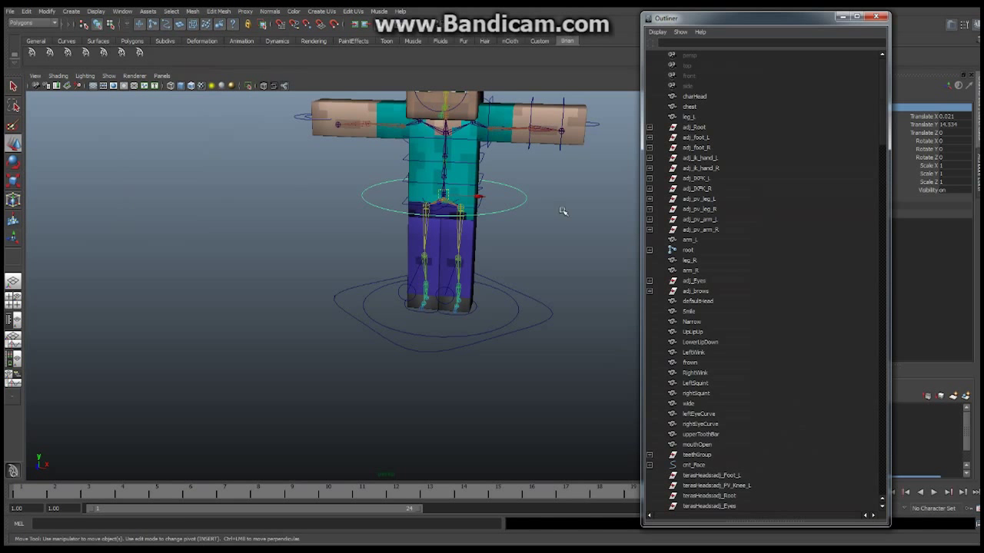
drag(882, 71, 884, 138)
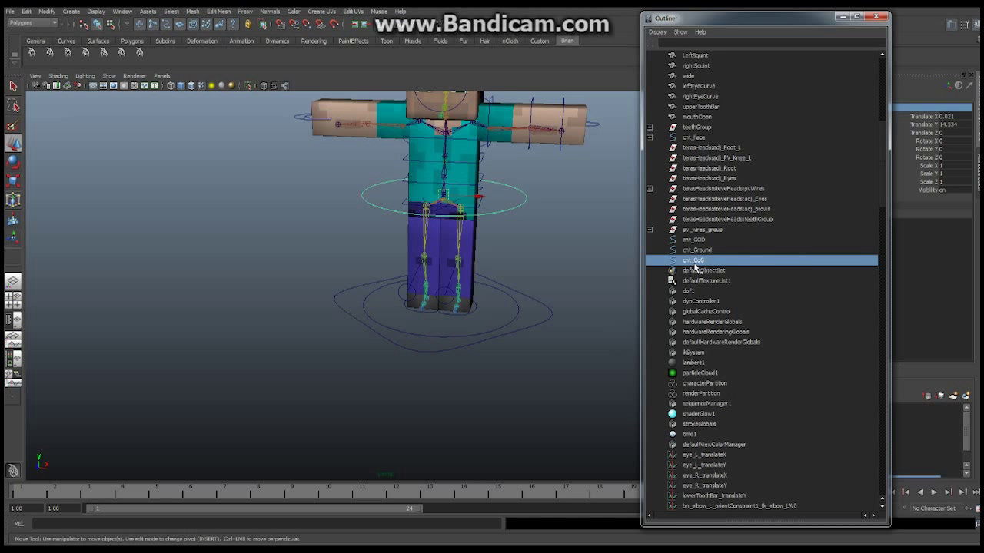
Drag cnt_CoG onto cnt_Ground and cnt_Ground onto cnt_GOD, then expand to verify nesting.
middle_drag(695, 266, 701, 240)
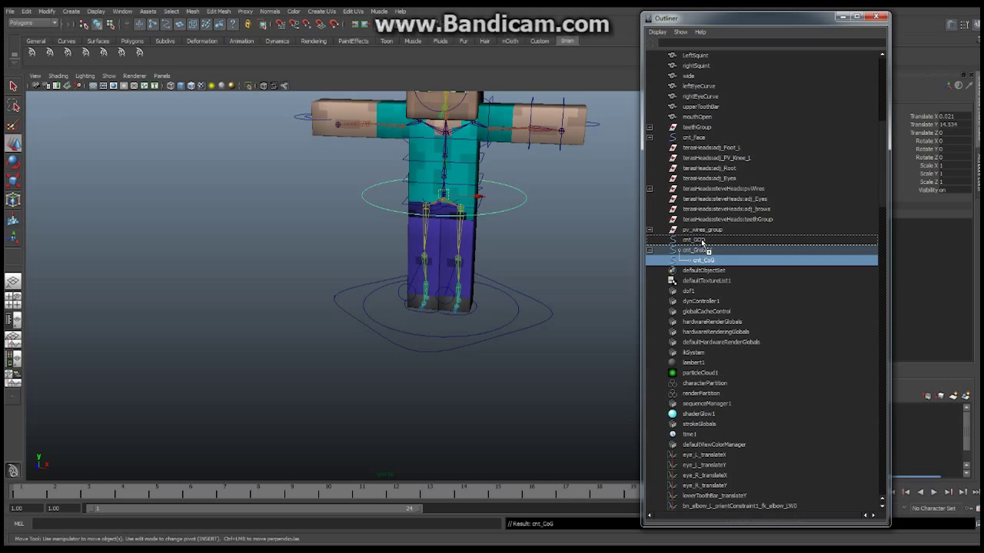
middle_drag(701, 239, 701, 239)
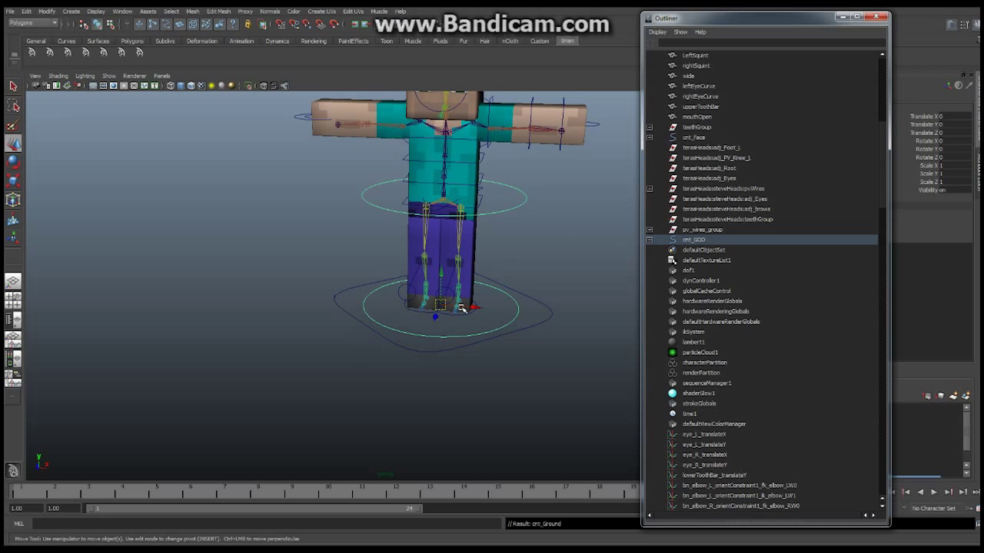
alt+drag(476, 298, 428, 289)
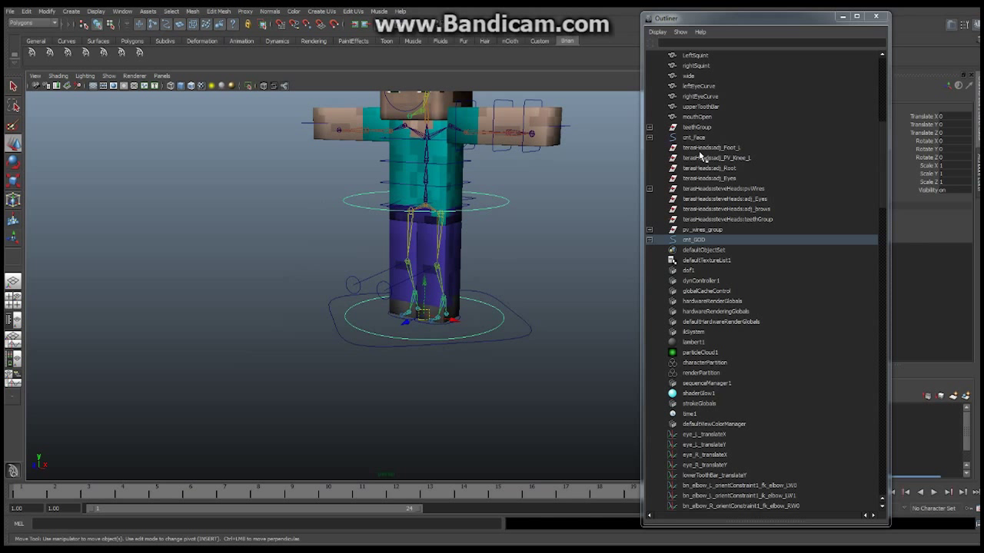
click(650, 240)
click(711, 250)
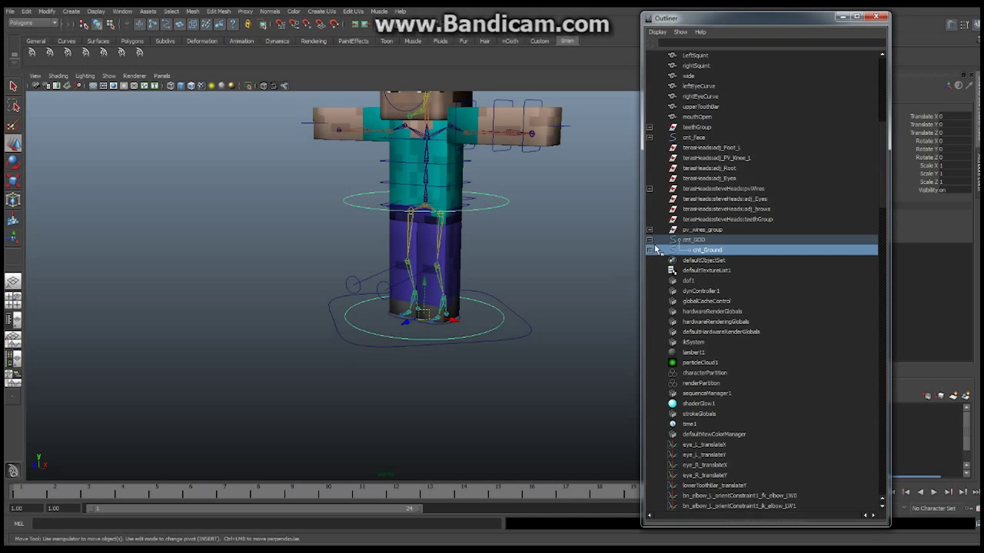
click(650, 250)
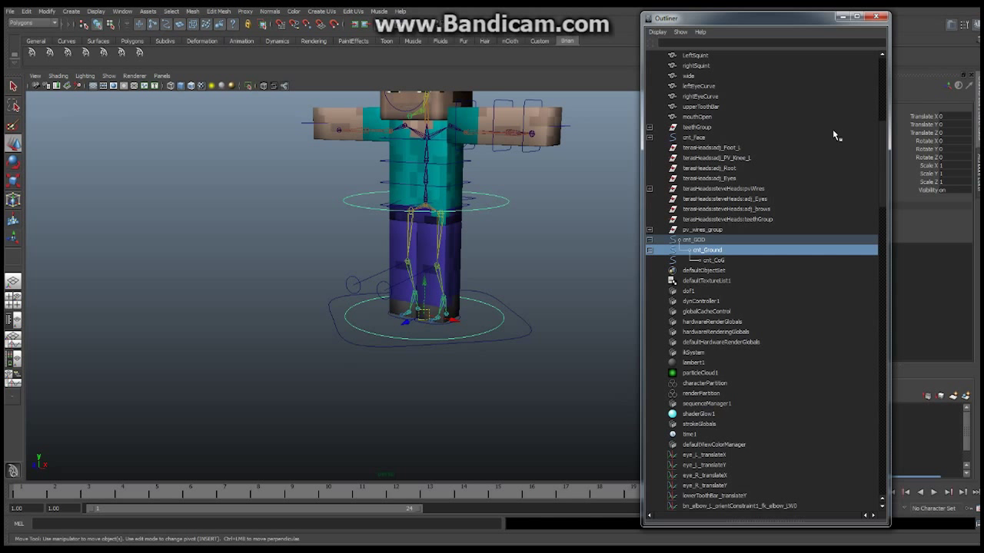
Resize the Outliner and split its list into upper and lower panes.
drag(884, 169, 887, 140)
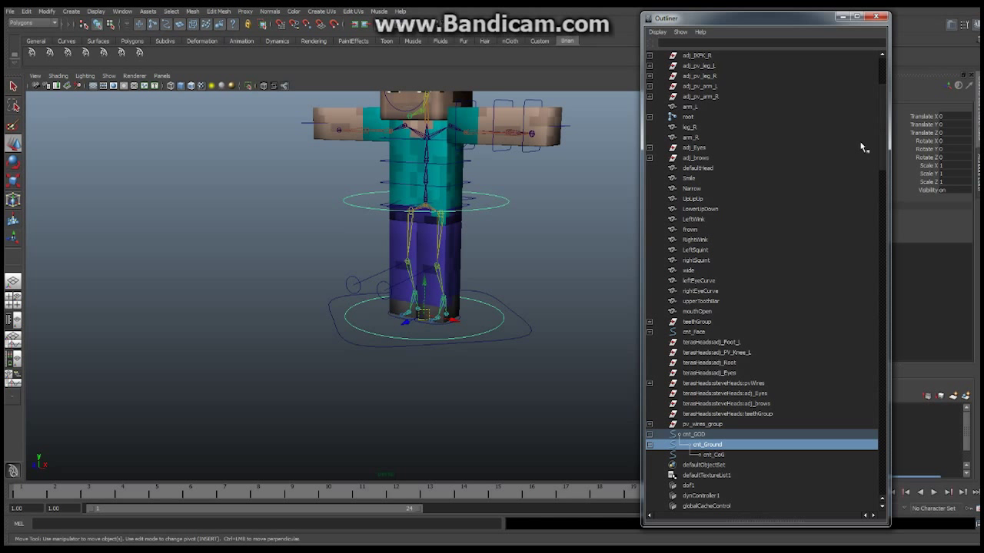
click(476, 199)
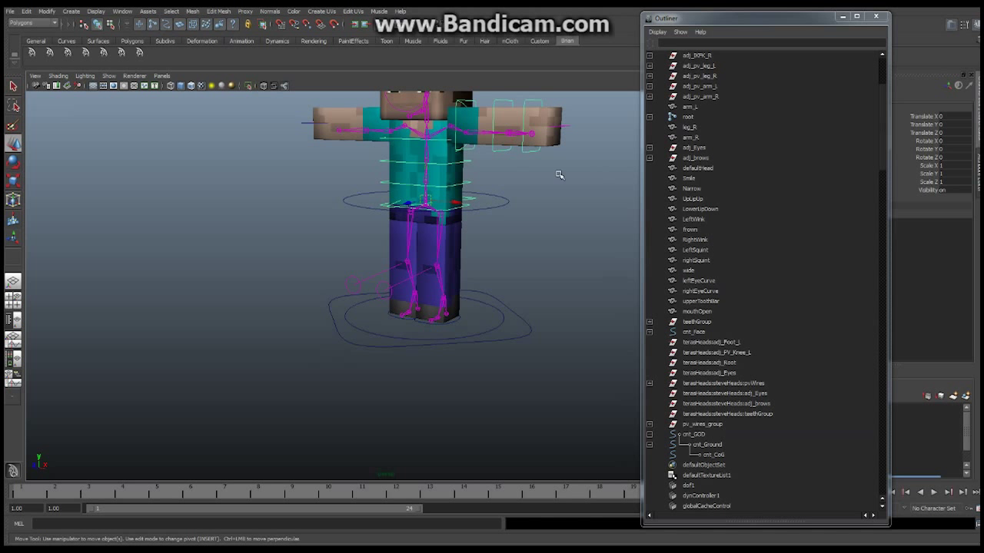
drag(881, 94, 883, 78)
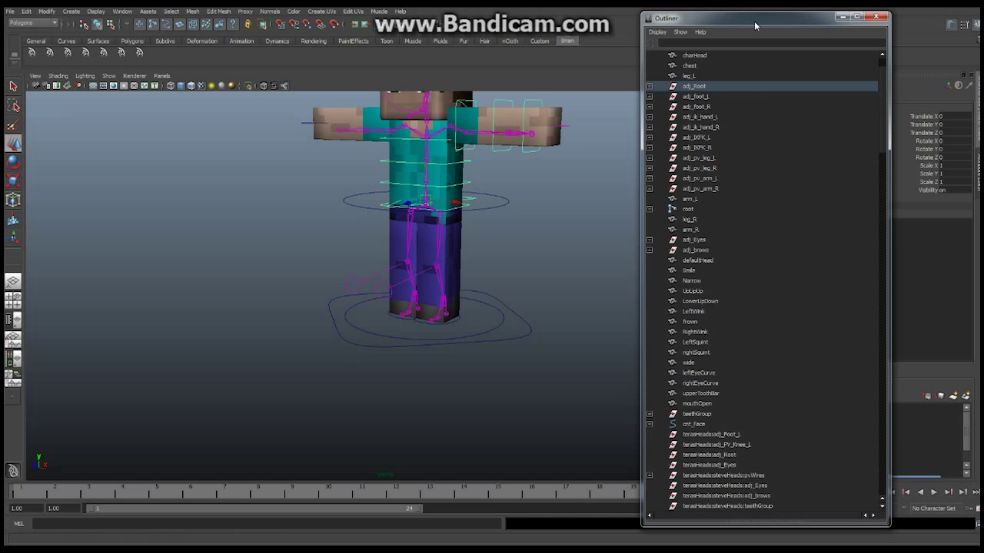
drag(755, 25, 747, 16)
drag(757, 509, 751, 181)
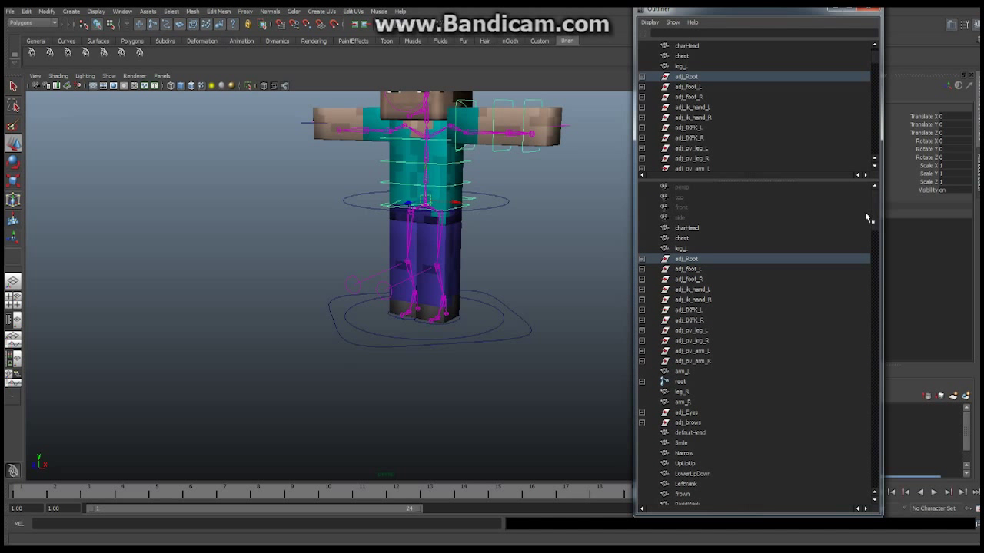
drag(871, 201, 848, 270)
Parent adj_Root under cnt_CoG, then drag cnt_GOD to test the rig follows.
click(681, 290)
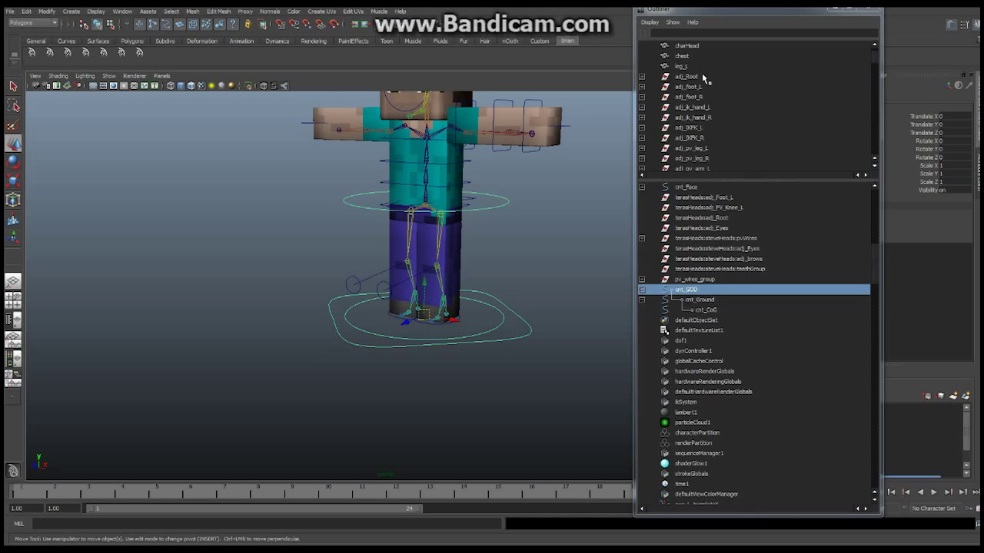
click(471, 202)
middle_drag(684, 81, 711, 312)
click(766, 140)
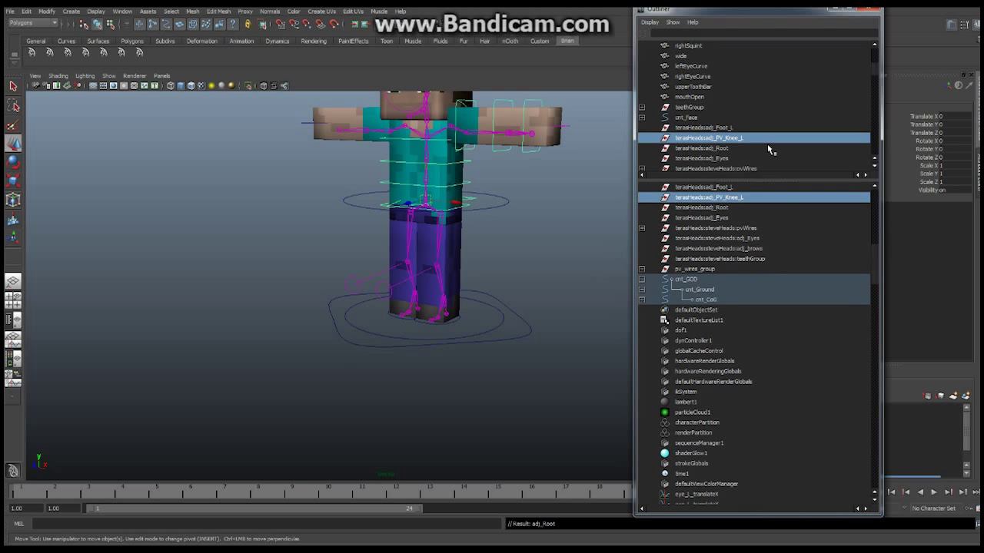
click(642, 300)
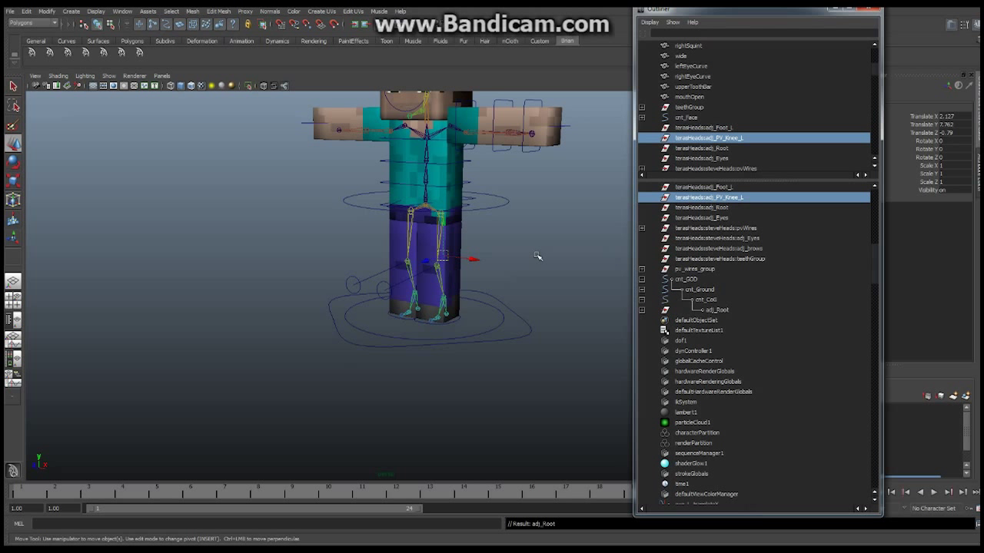
click(525, 336)
alt+drag(525, 336, 307, 327)
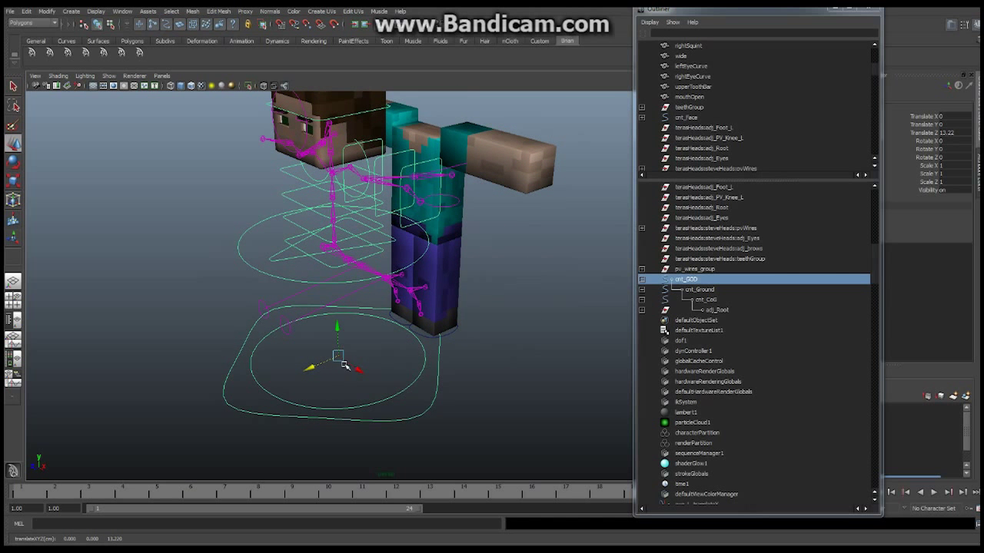
Undo the test move and select adj_pv_leg_L/R and adj_pv_arm_L/R in the Outliner.
key(ctrl+z)
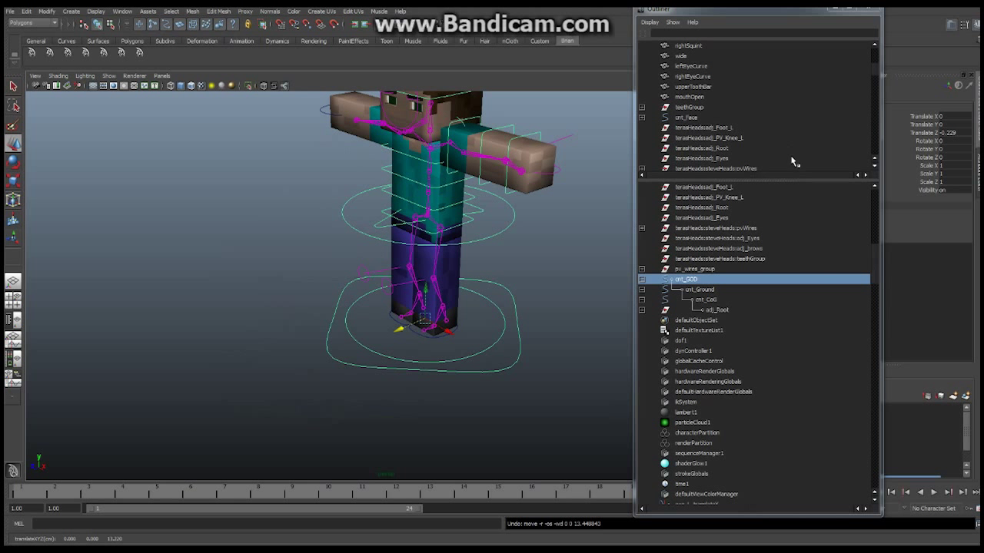
drag(875, 71, 874, 60)
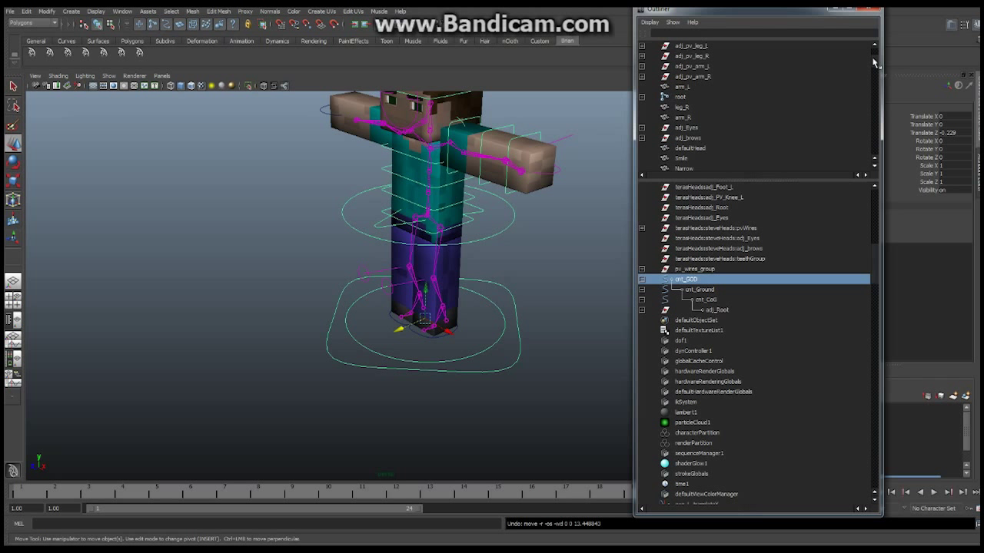
scroll(880, 68, up, 2)
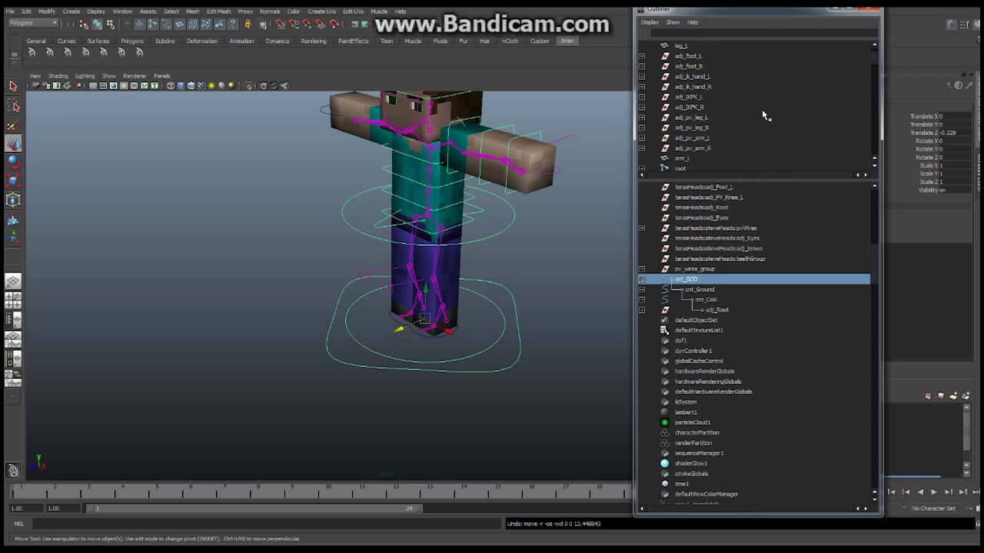
click(709, 119)
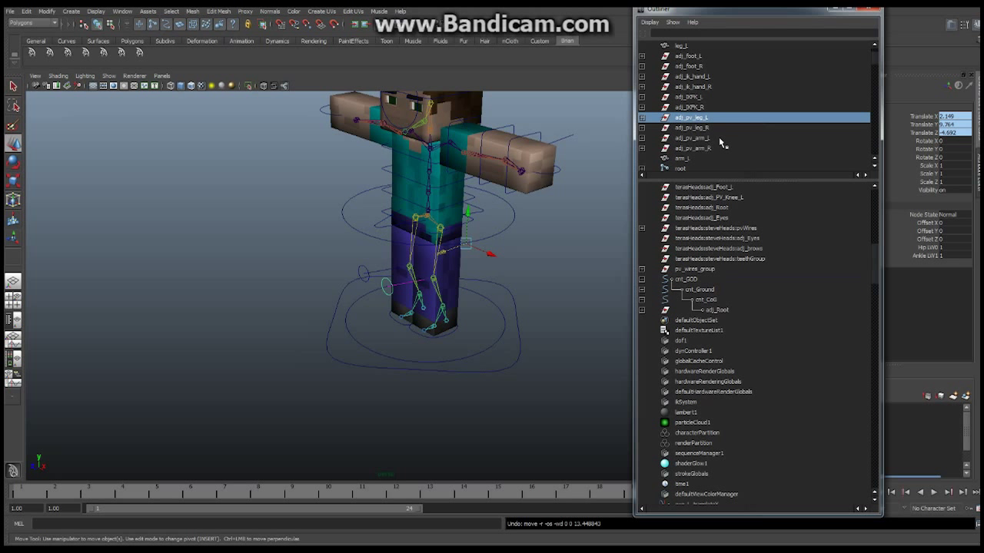
ctrl+click(706, 129)
ctrl+click(705, 138)
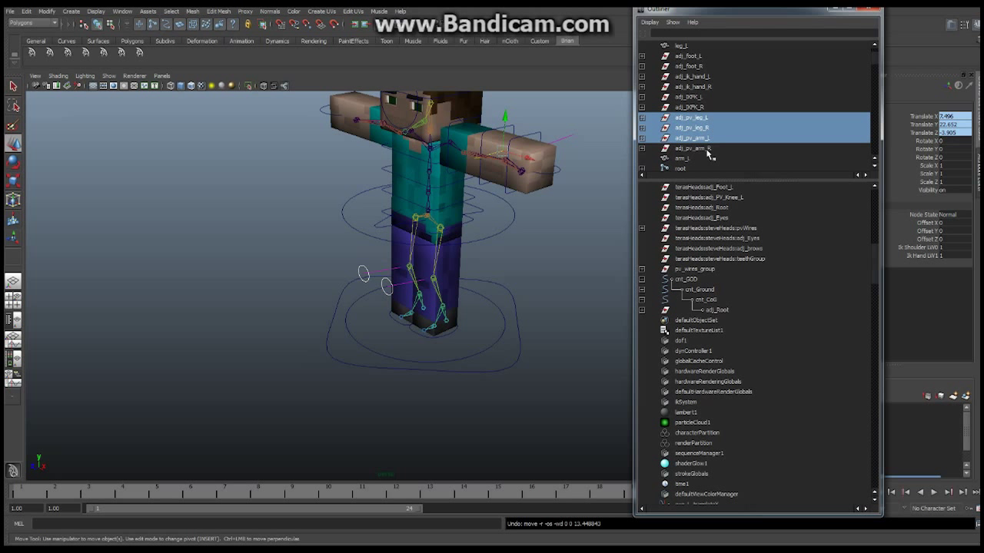
ctrl+click(707, 148)
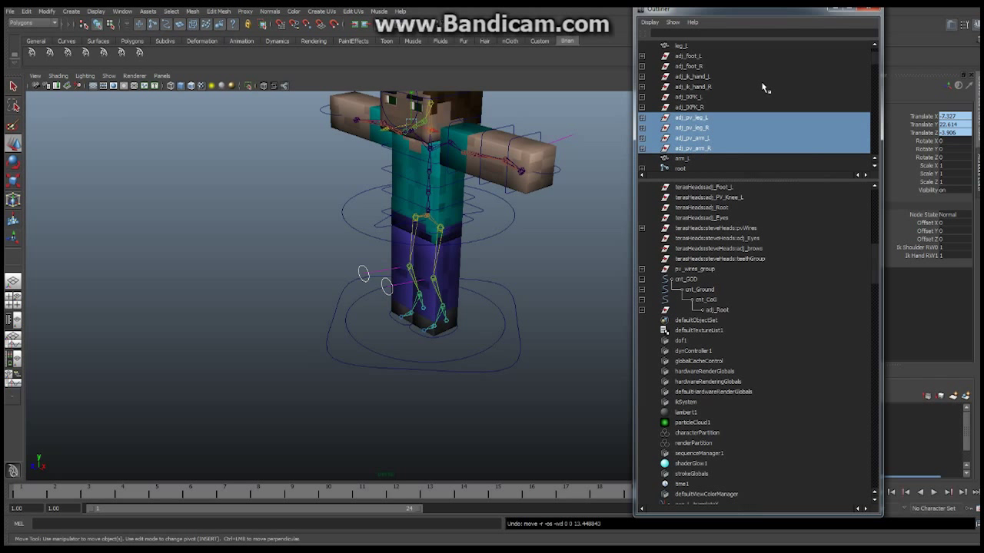
Add adj_ik_hand_L/R and adj_foot_L/R, and parent all eight nodes under cnt_CoG.
ctrl+click(701, 78)
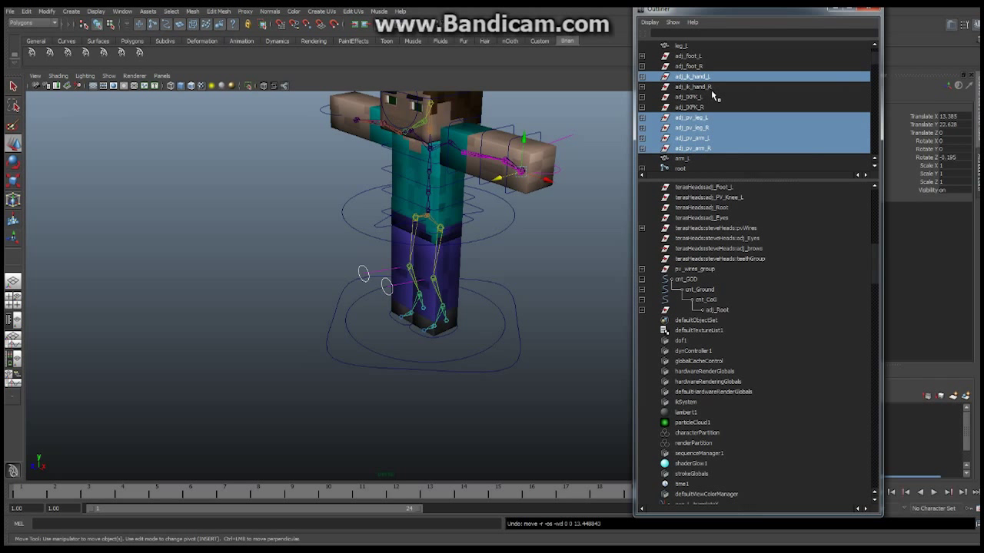
ctrl+click(705, 87)
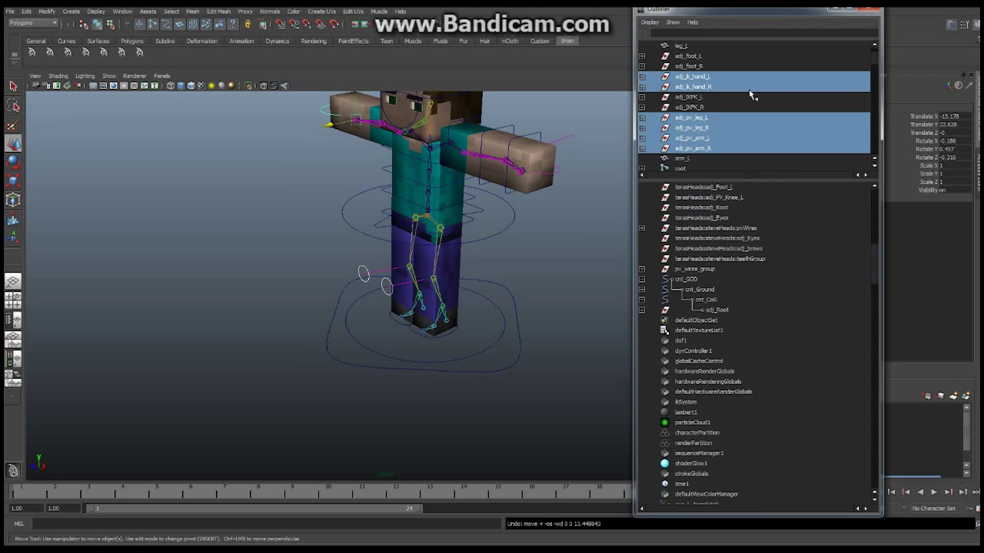
ctrl+click(692, 56)
ctrl+click(693, 66)
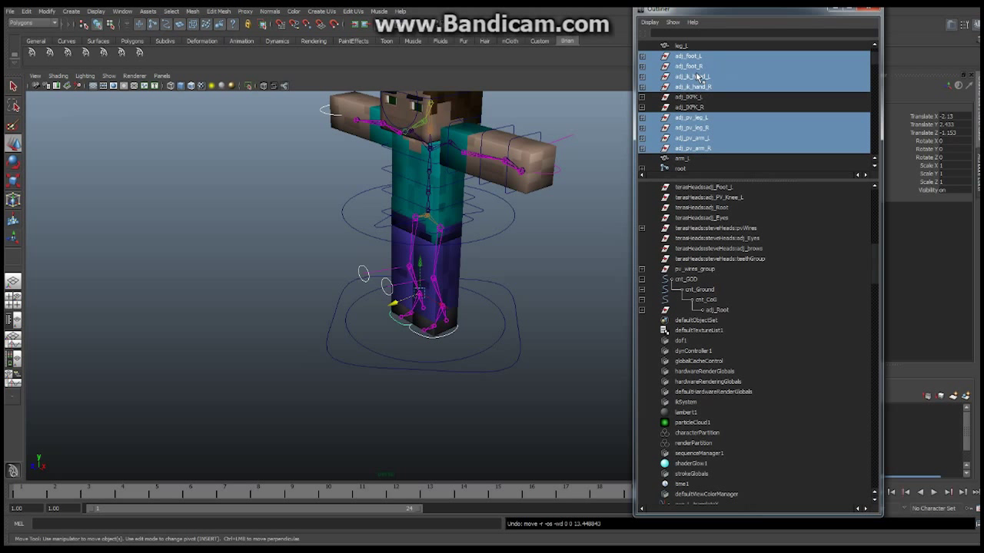
middle_drag(698, 77, 714, 300)
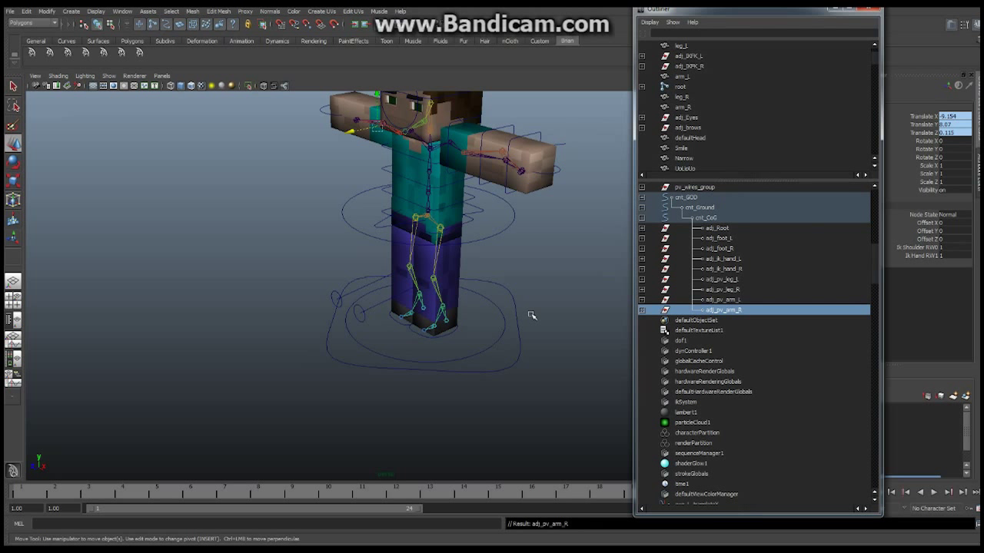
click(340, 284)
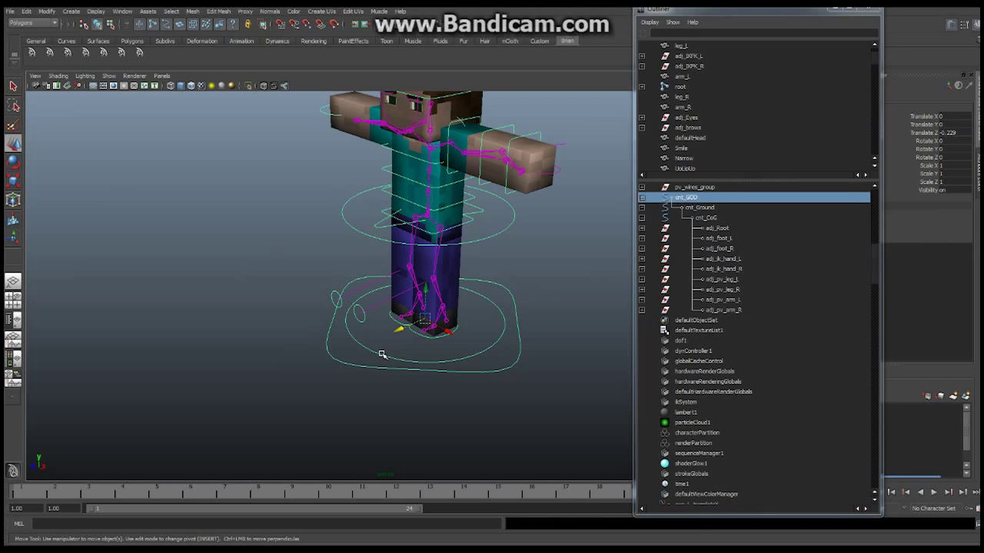
Slide the whole rig with cnt_GOD along Z and then sideways along X.
drag(400, 328, 224, 339)
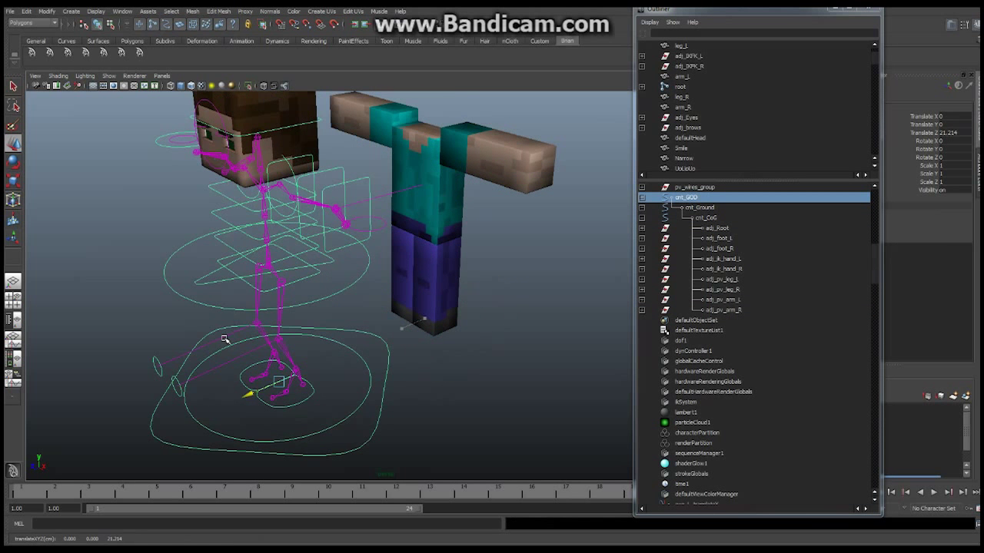
scroll(452, 284, down, 3)
alt+middle_drag(354, 271, 347, 221)
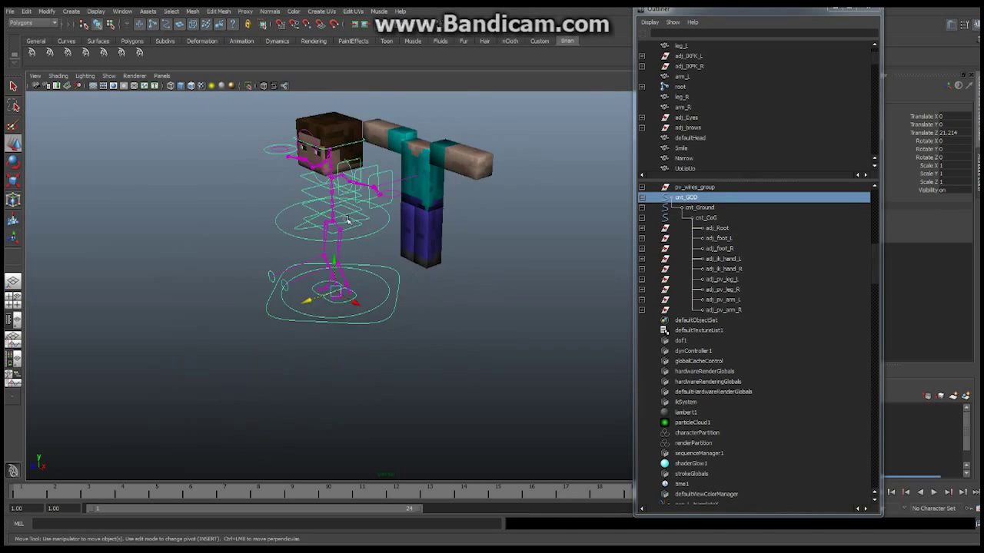
alt+drag(347, 220, 269, 285)
alt+drag(402, 258, 390, 291)
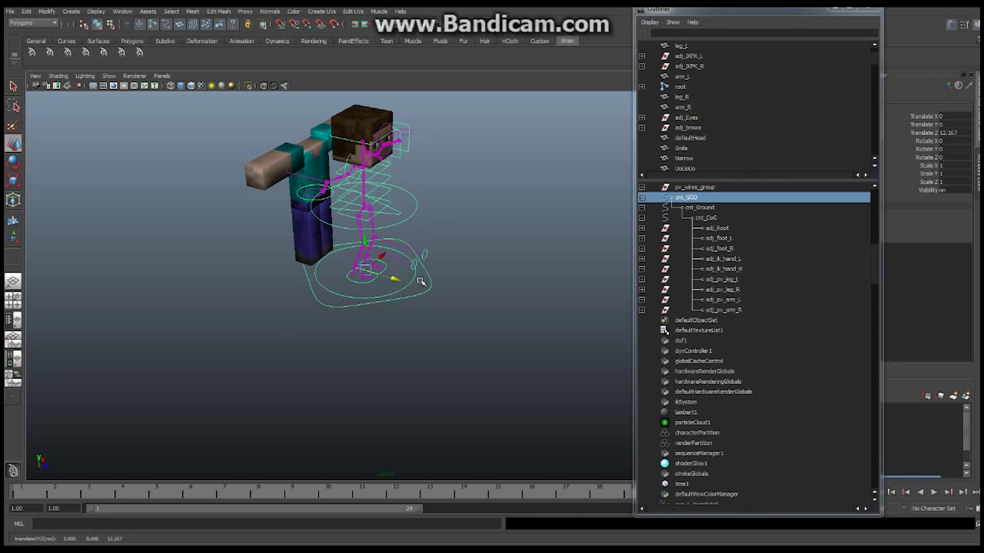
alt+drag(442, 256, 298, 265)
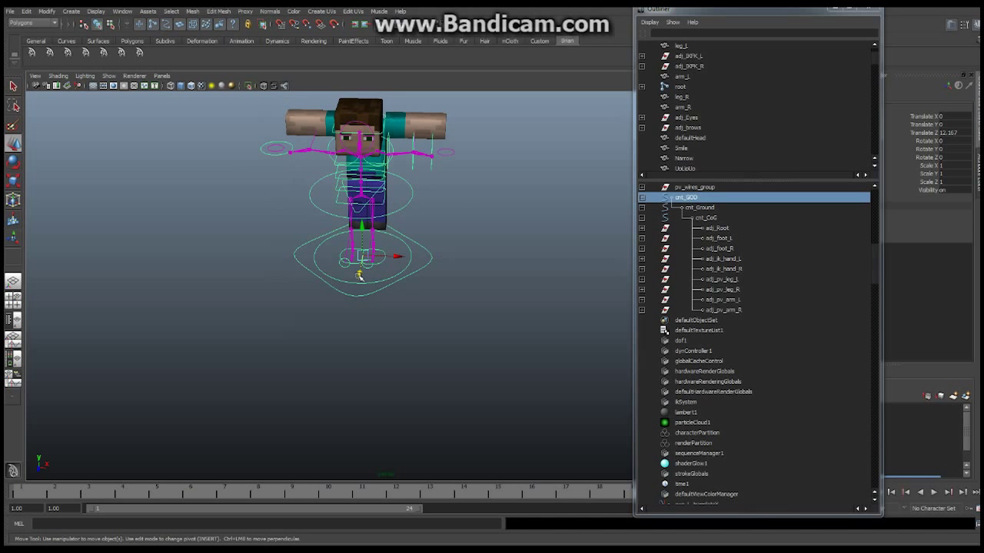
drag(361, 275, 127, 296)
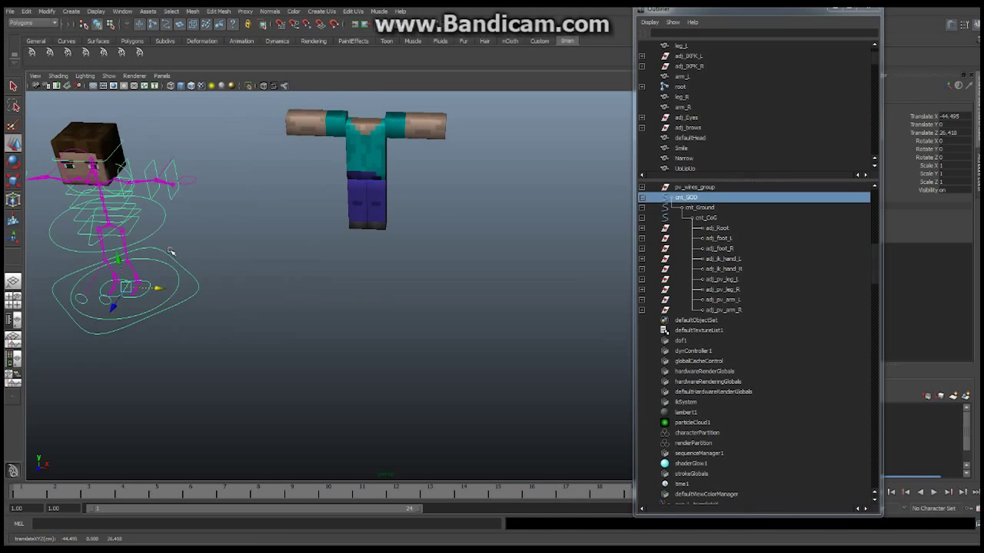
alt+middle_drag(154, 308, 350, 308)
Rotate cnt_GOD around Y to test turning, then undo the rotation and sideways move.
click(14, 162)
drag(331, 295, 387, 265)
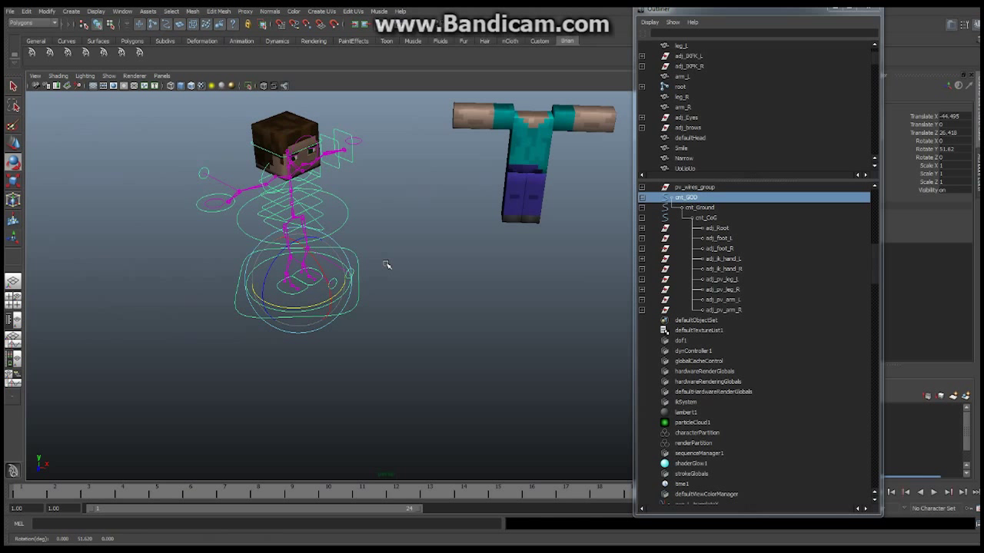
key(ctrl+z)
key(ctrl+z)
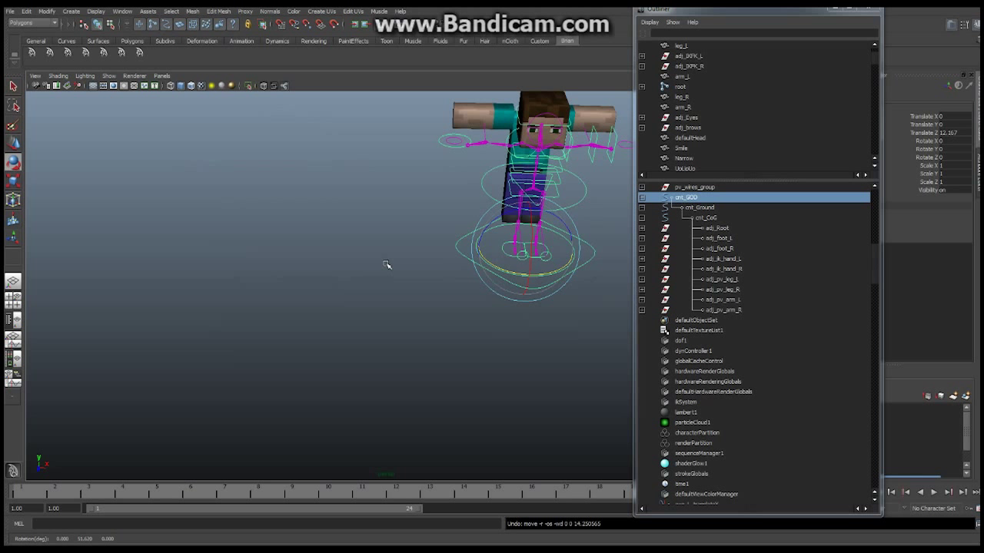
click(850, 12)
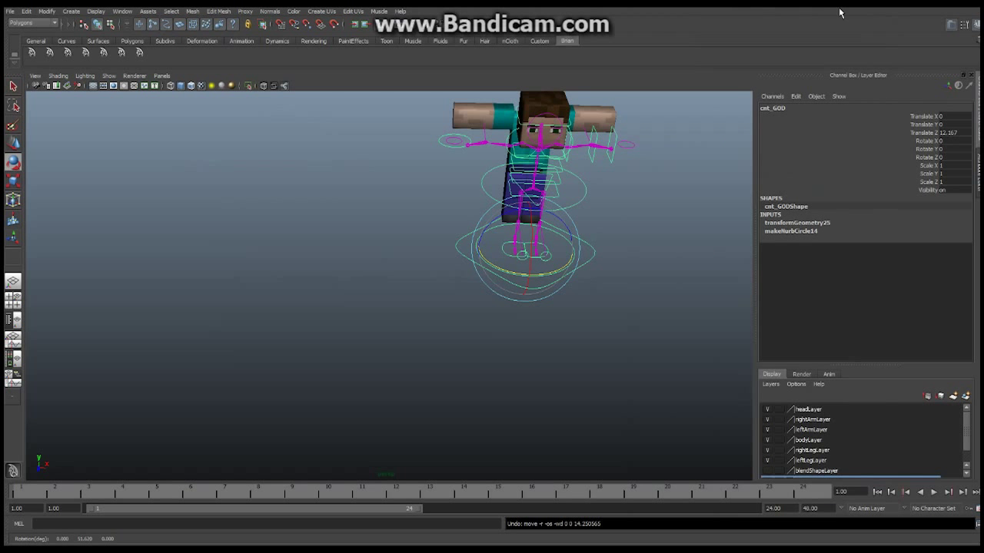
alt+drag(558, 287, 437, 346)
click(576, 259)
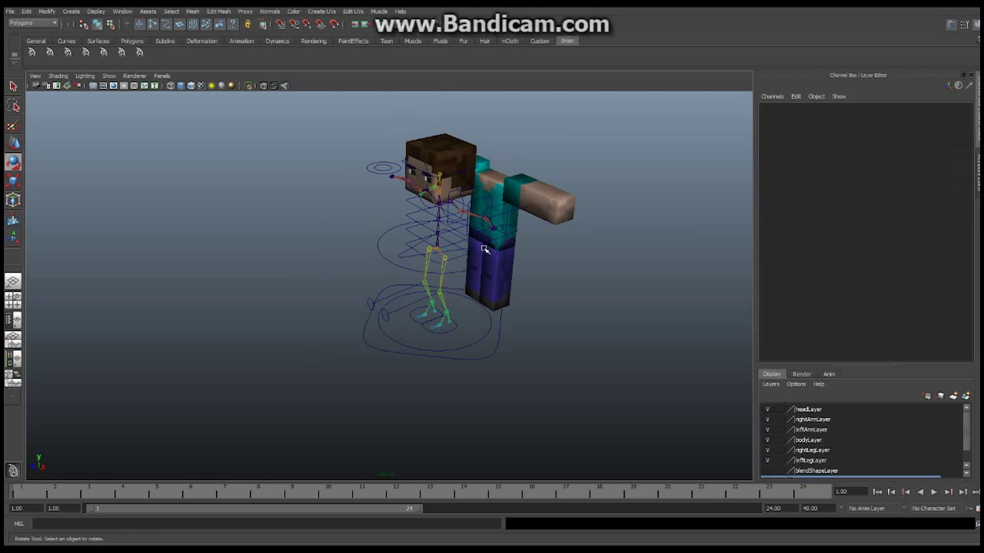
alt+drag(507, 232, 431, 244)
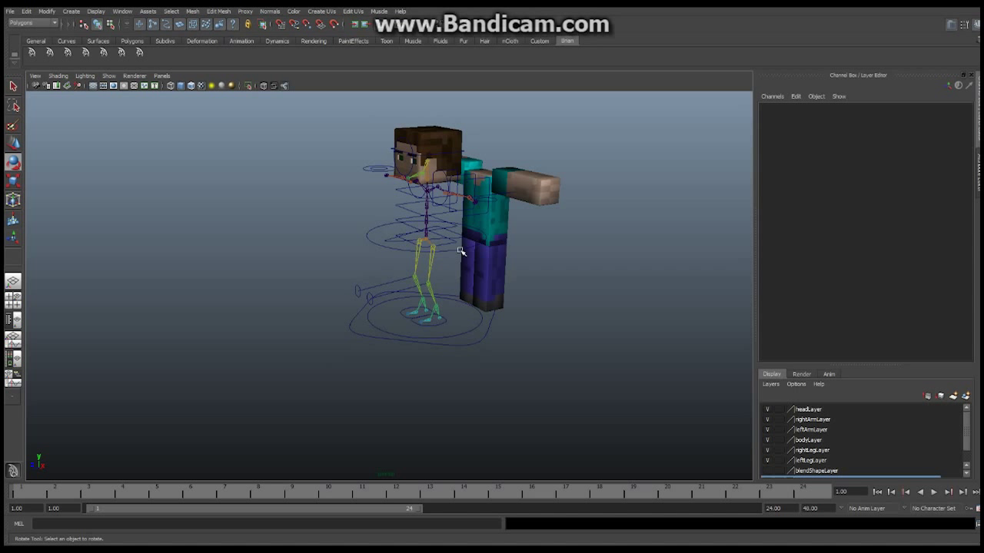
click(460, 251)
mouse_move(400, 204)
mouse_down()
mouse_move(377, 253)
mouse_move(345, 273)
mouse_move(400, 307)
mouse_move(353, 270)
mouse_move(482, 254)
mouse_move(430, 273)
mouse_move(454, 254)
mouse_move(435, 235)
mouse_move(464, 231)
mouse_move(413, 211)
mouse_up()
key(ctrl+z)
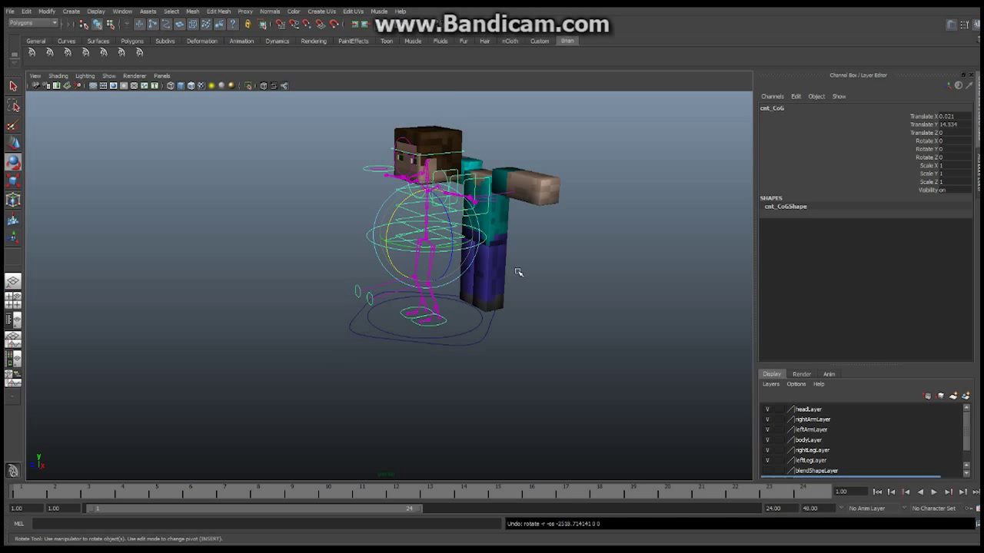
alt+drag(481, 261, 448, 245)
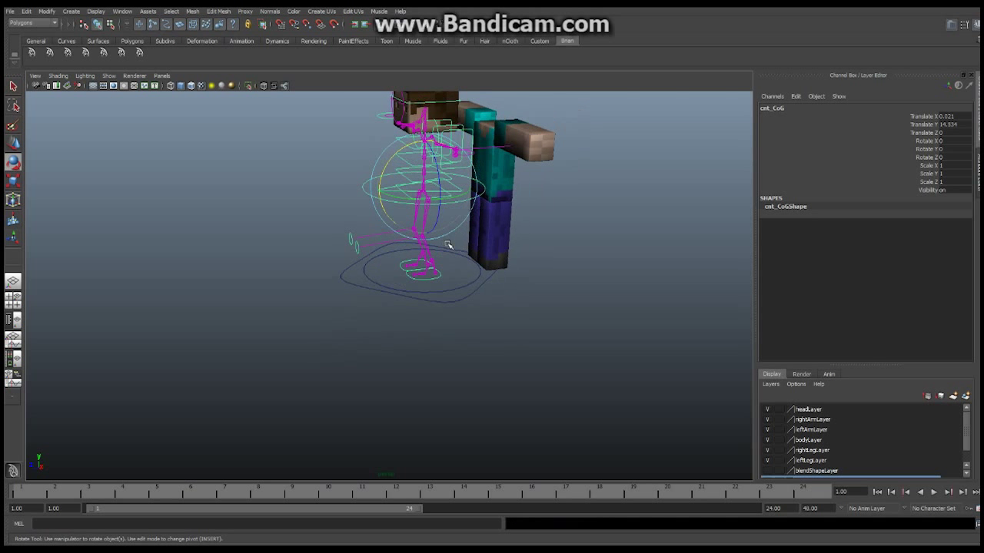
click(478, 281)
alt+drag(478, 281, 432, 244)
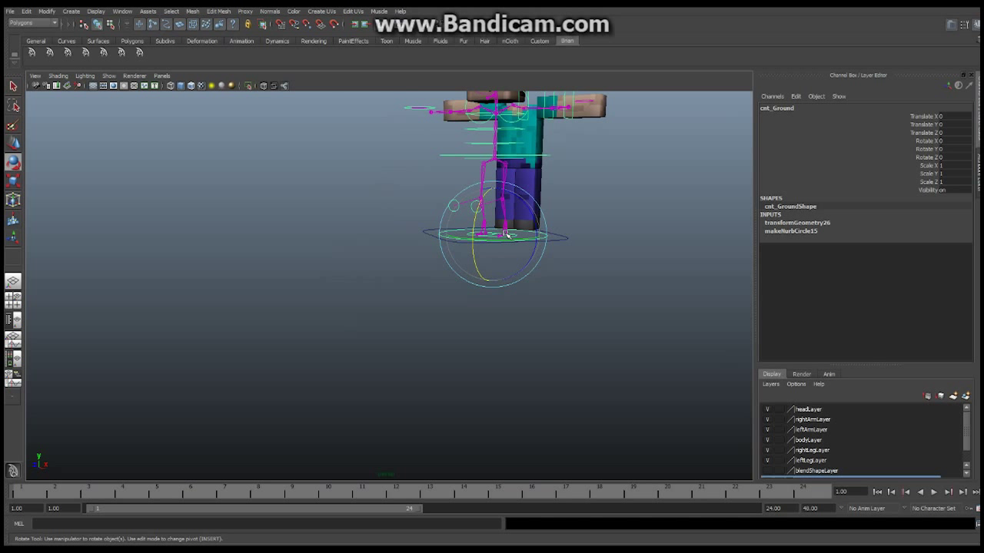
Test lowering cnt_Ground and tilting the whole rig with cnt_GOD, undoing each test.
click(13, 145)
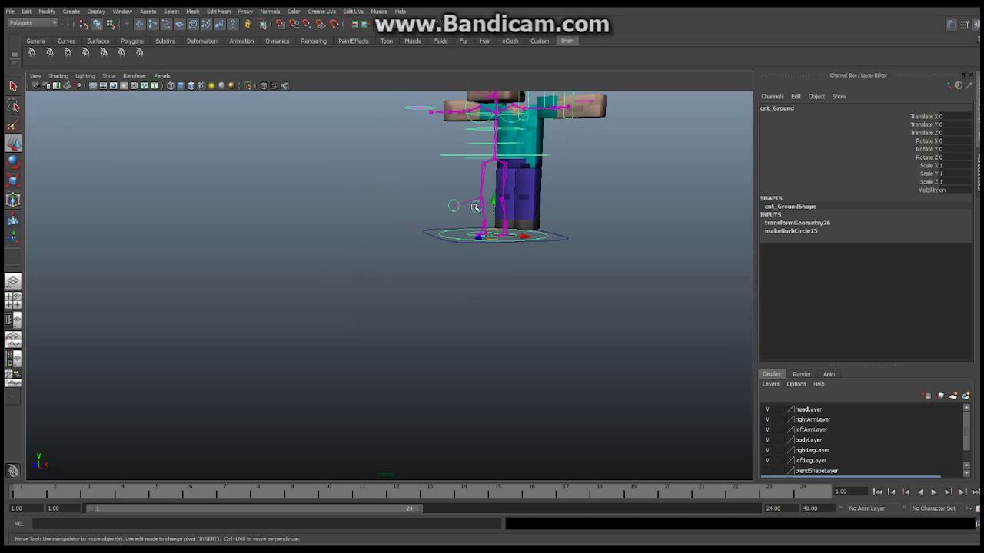
drag(496, 201, 448, 234)
key(ctrl+z)
click(513, 234)
key(e)
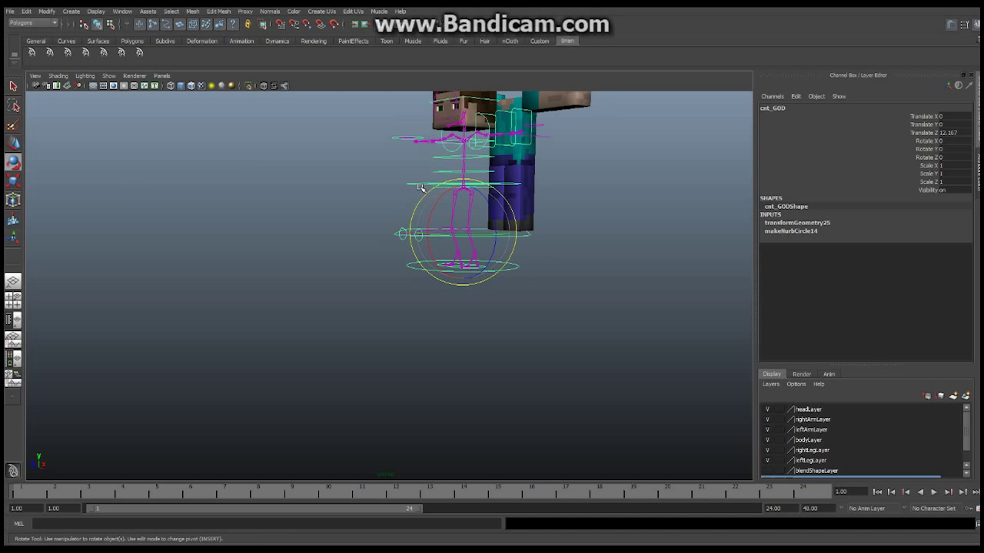
mouse_move(442, 199)
mouse_down()
mouse_move(435, 245)
mouse_move(450, 202)
mouse_up()
key(ctrl+z)
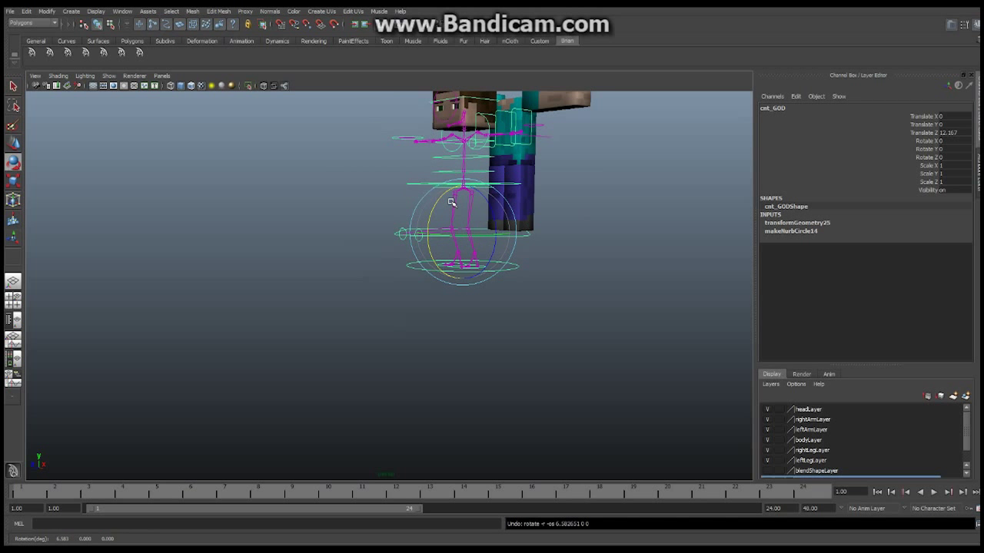
Retry a deeper cnt_Ground drop and a rig tilt around it, undo both, then edit Translate Y.
click(530, 261)
click(400, 231)
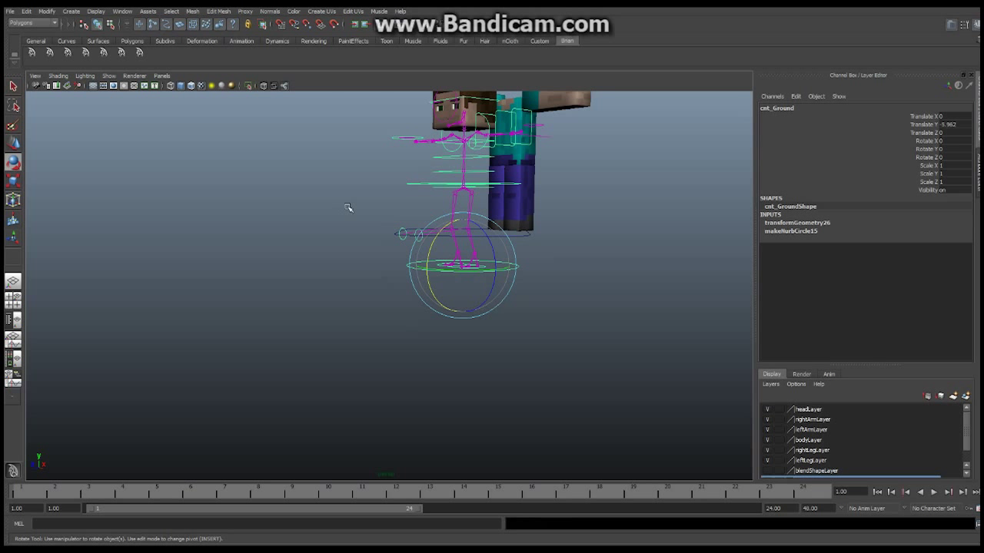
key(w)
drag(465, 233, 474, 346)
key(ctrl+z)
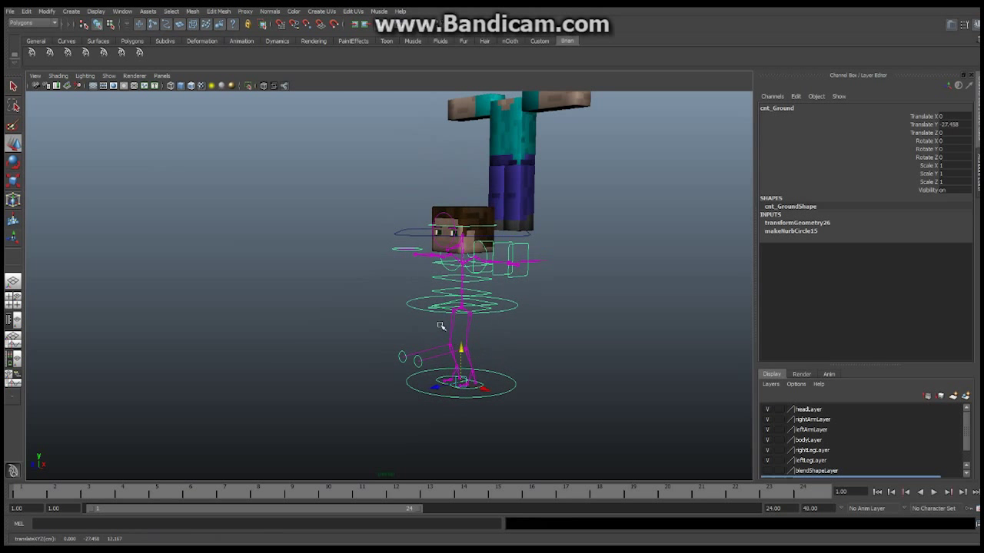
click(399, 230)
click(12, 162)
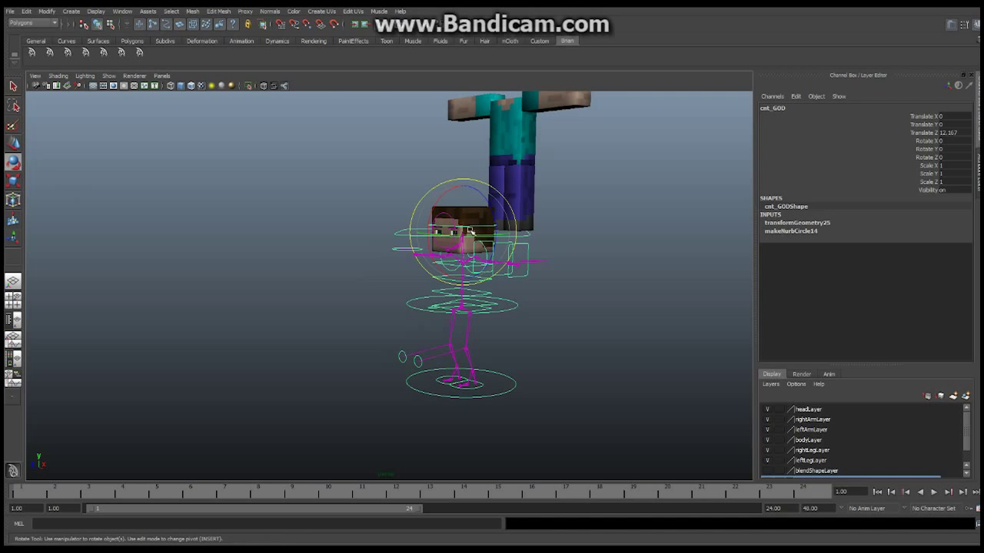
drag(445, 201, 449, 159)
key(ctrl+z)
key(ctrl+z)
key(ctrl+z)
key(ctrl+z)
key(ctrl+z)
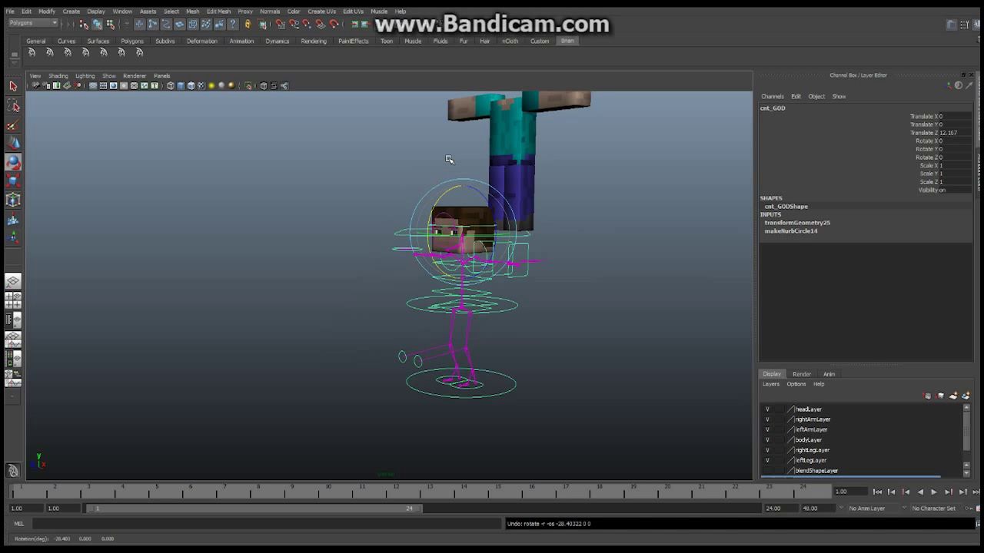
key(ctrl+z)
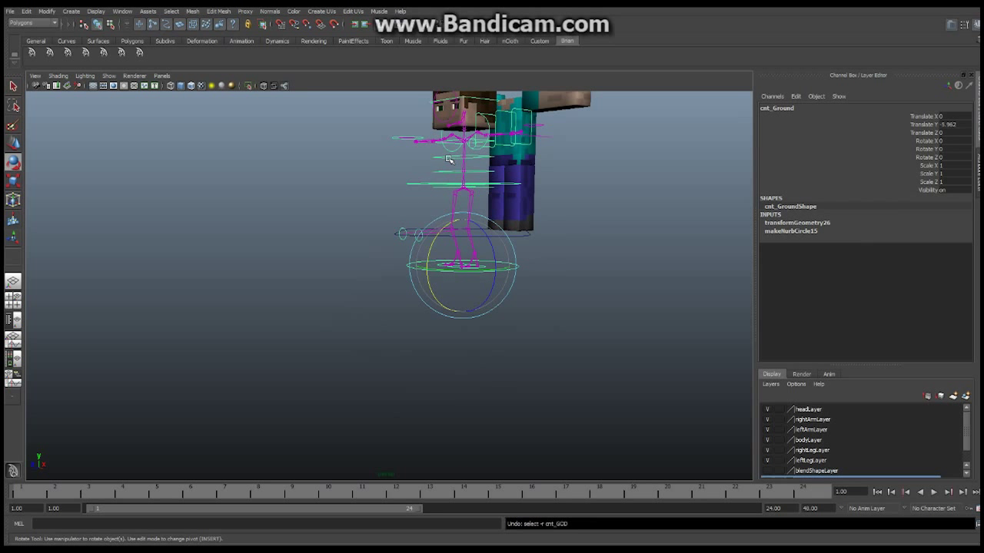
double_click(954, 124)
Set cnt_Ground's Translate Y to 0 and orbit out to see the whole rig.
text(0)
key(Return)
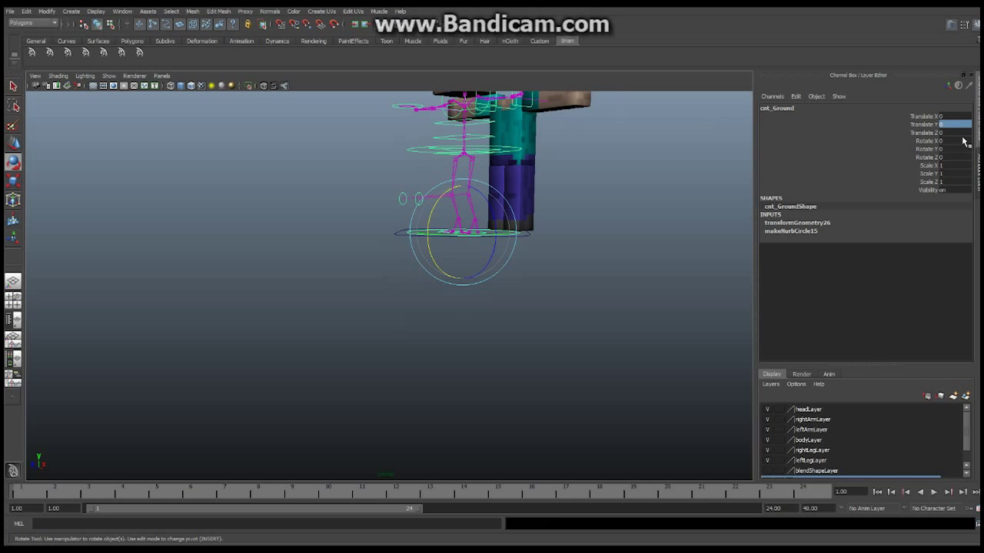
alt+drag(566, 200, 454, 351)
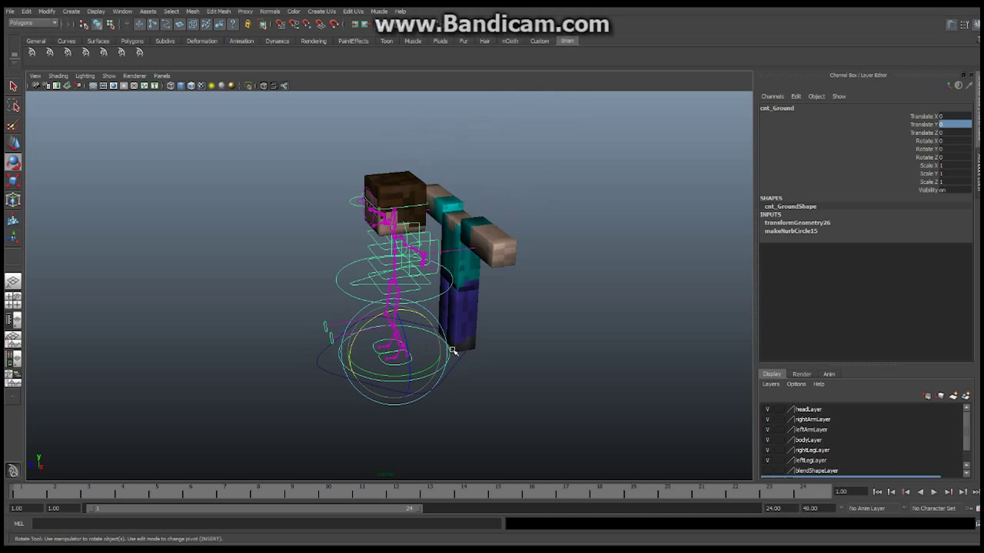
Set cnt_GOD's Translate Z to 0 and orbit to a front view of the rig.
click(463, 362)
double_click(953, 133)
text(0)
key(Return)
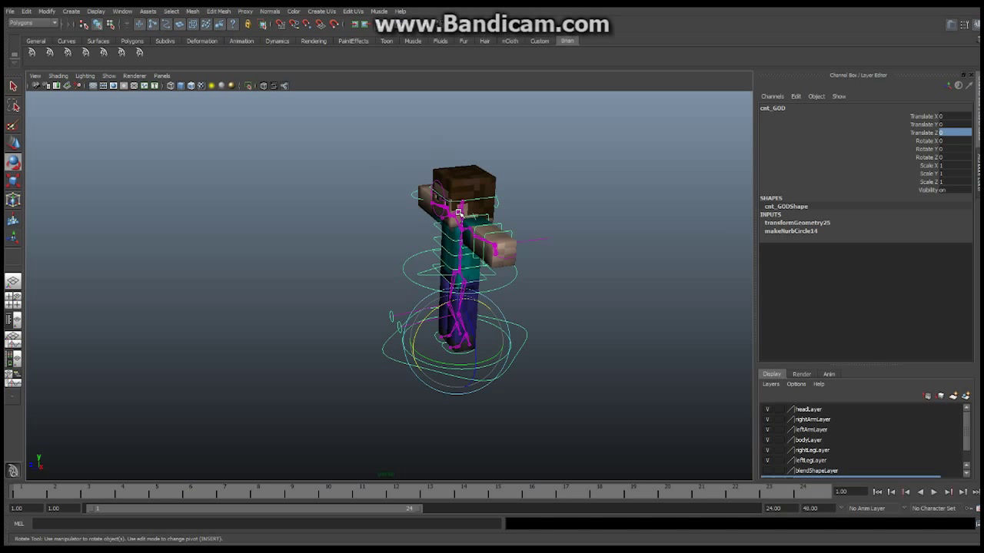
mouse_move(508, 198)
alt+mouse_down()
mouse_move(578, 190)
mouse_move(506, 200)
alt+mouse_up()
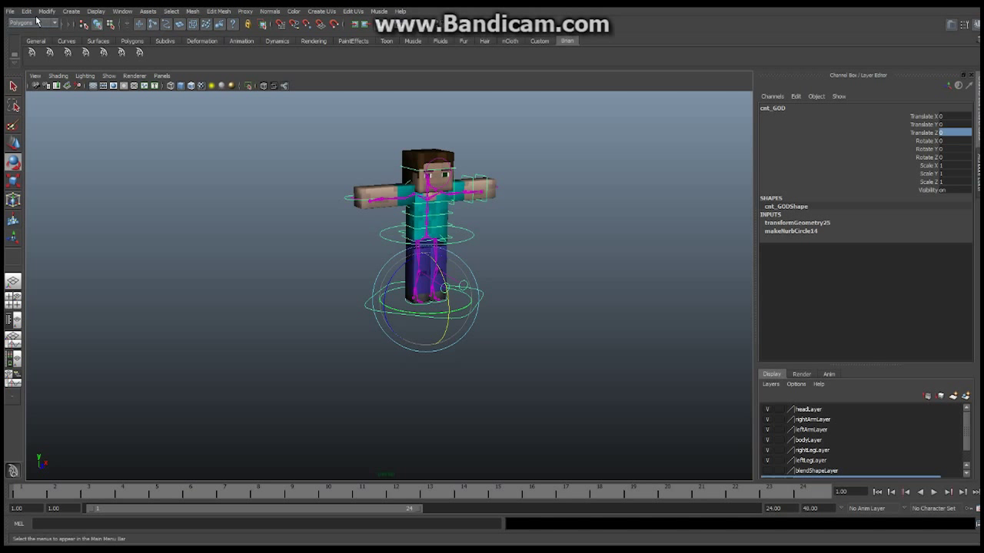
Open the Outliner, enlarge its list and collapse the cnt_GOD hierarchy.
click(122, 11)
mouse_move(146, 57)
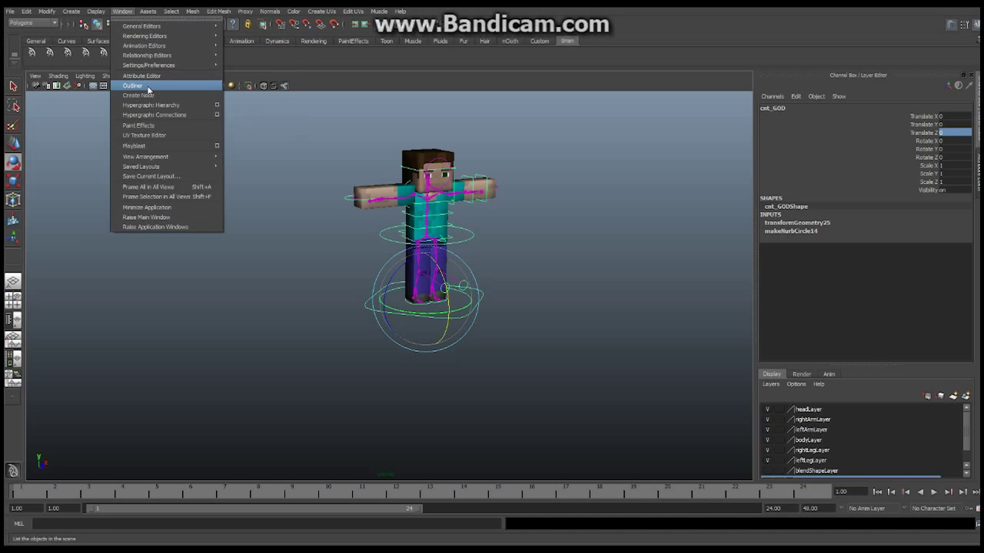
click(132, 85)
drag(770, 181, 776, 507)
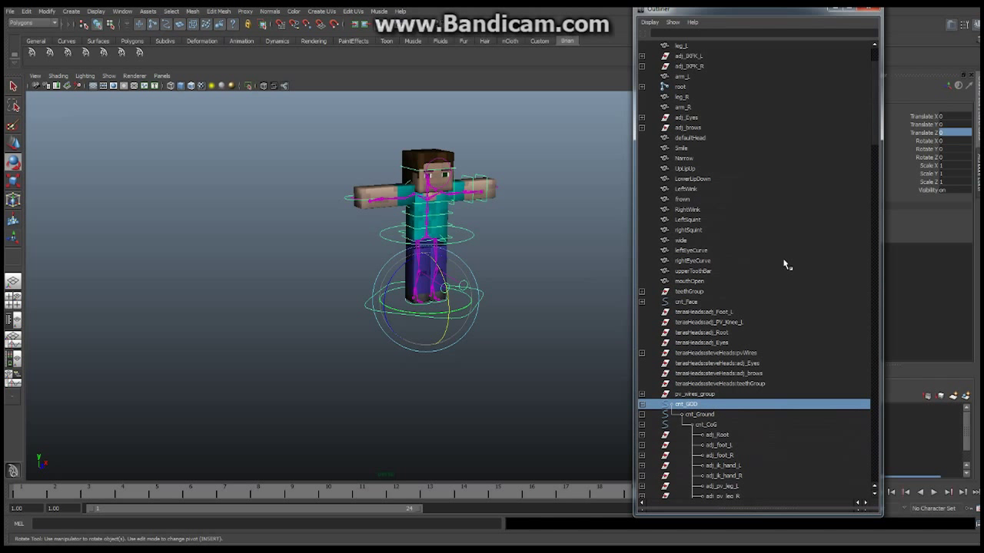
click(644, 405)
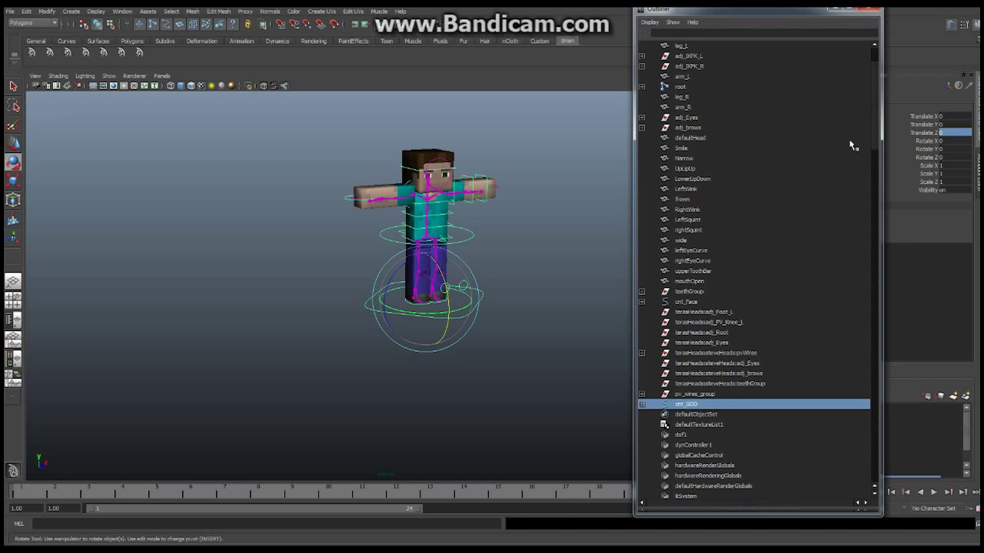
scroll(877, 99, up, 2)
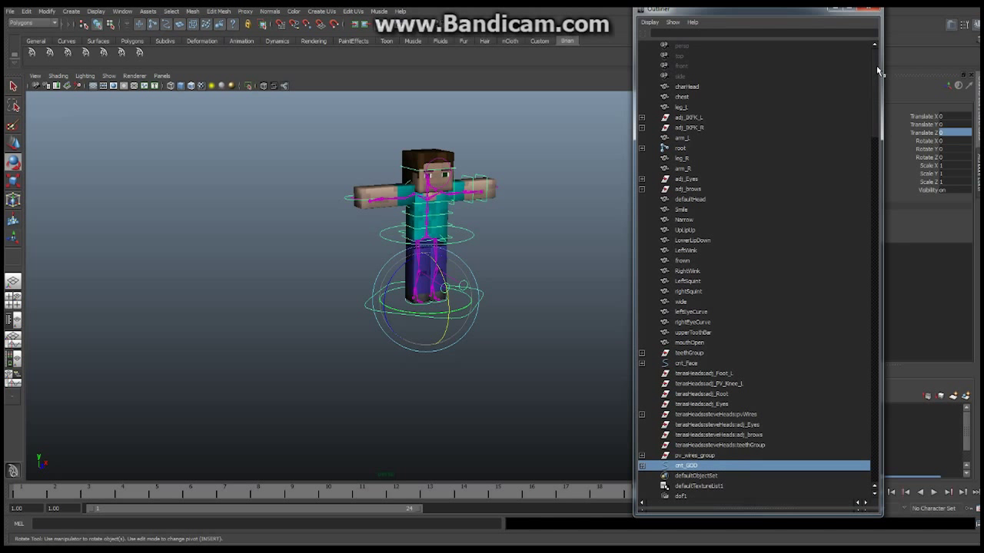
Select the blend targets defaultHead, Smile, Narrow, UpLipUp, LowerLipDown, winks, squints, wide, through mouthOpen.
click(692, 209)
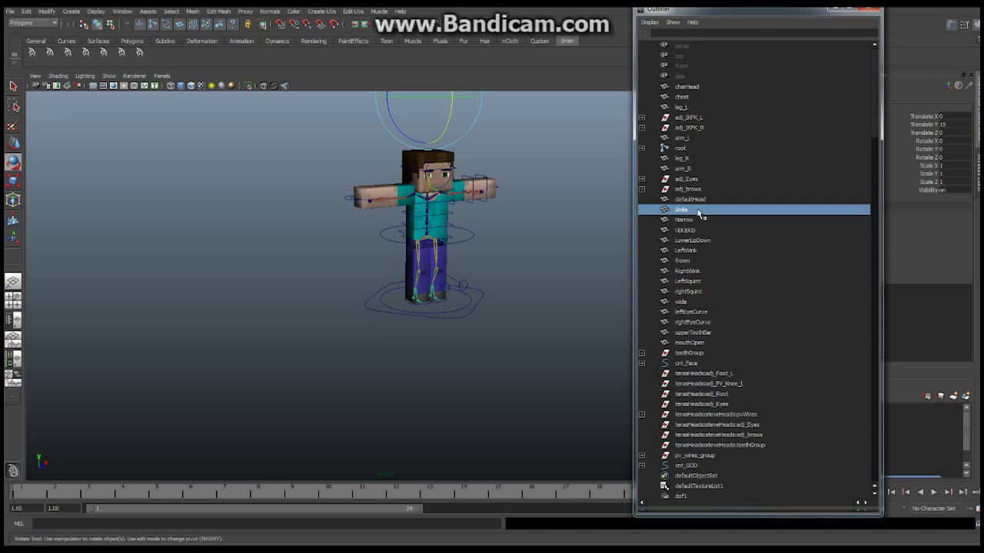
ctrl+click(694, 199)
ctrl+click(683, 219)
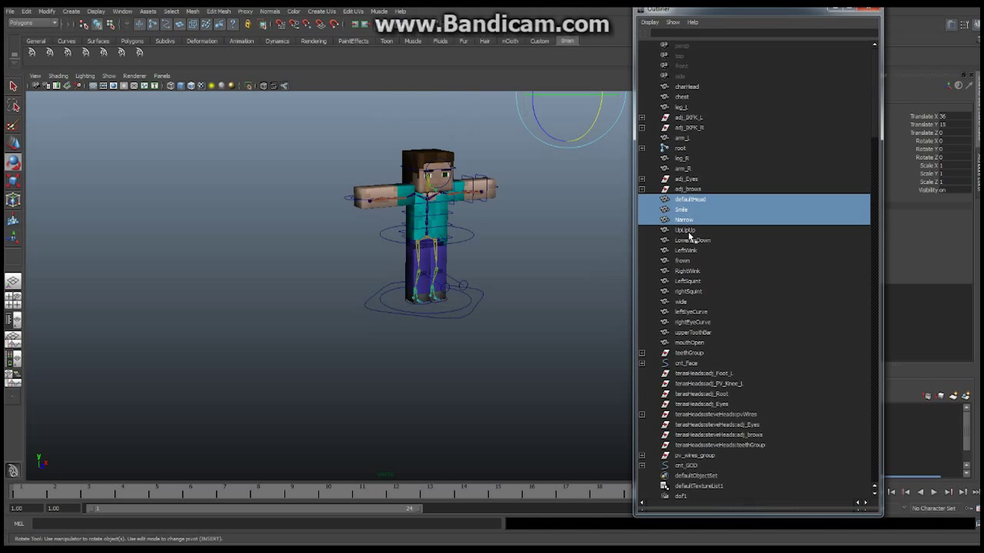
ctrl+click(684, 230)
ctrl+click(687, 240)
ctrl+click(686, 250)
ctrl+click(684, 260)
ctrl+click(690, 271)
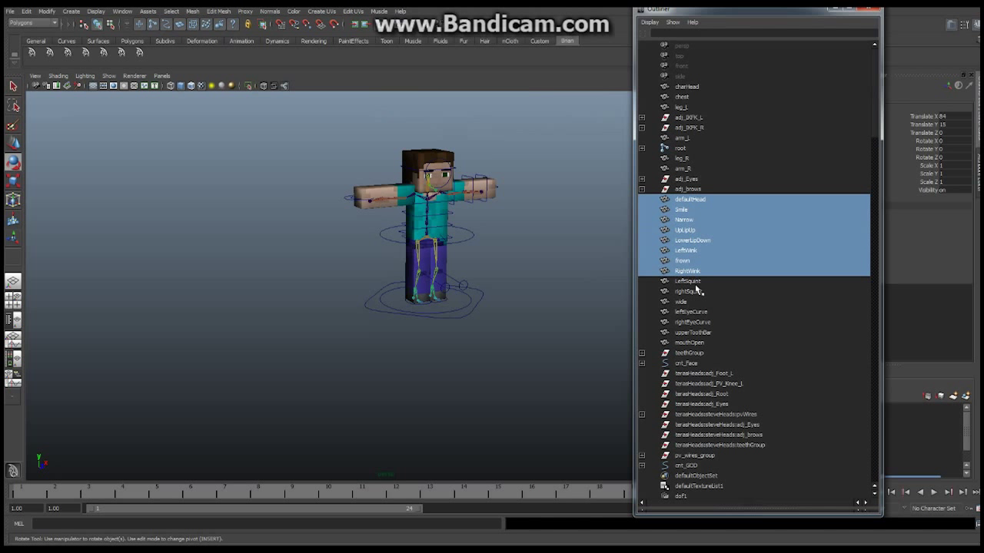
ctrl+click(692, 281)
ctrl+click(692, 291)
ctrl+click(688, 301)
ctrl+click(694, 313)
ctrl+click(693, 322)
ctrl+click(694, 332)
ctrl+click(690, 342)
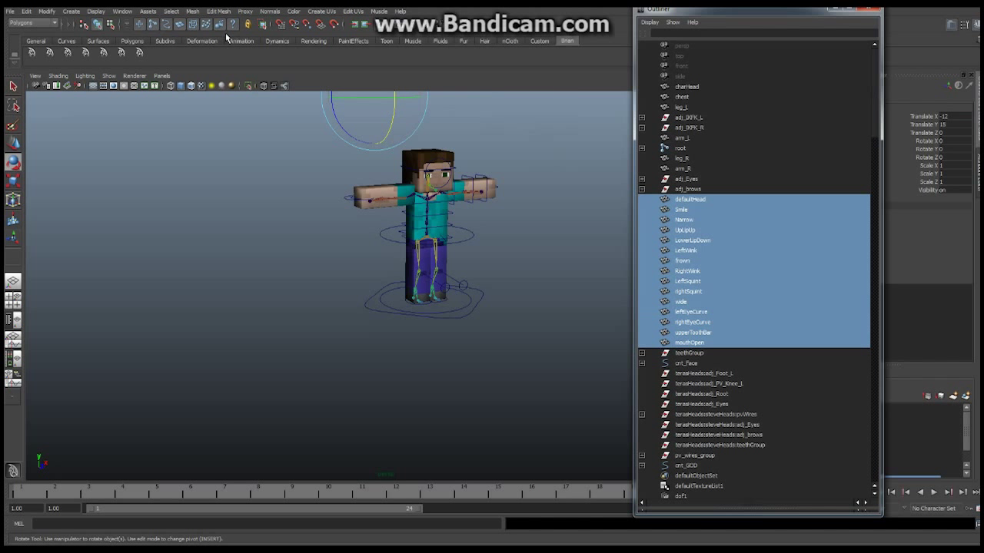
Group the selected targets as Blends, then select charHead, chest and leg_L.
click(26, 11)
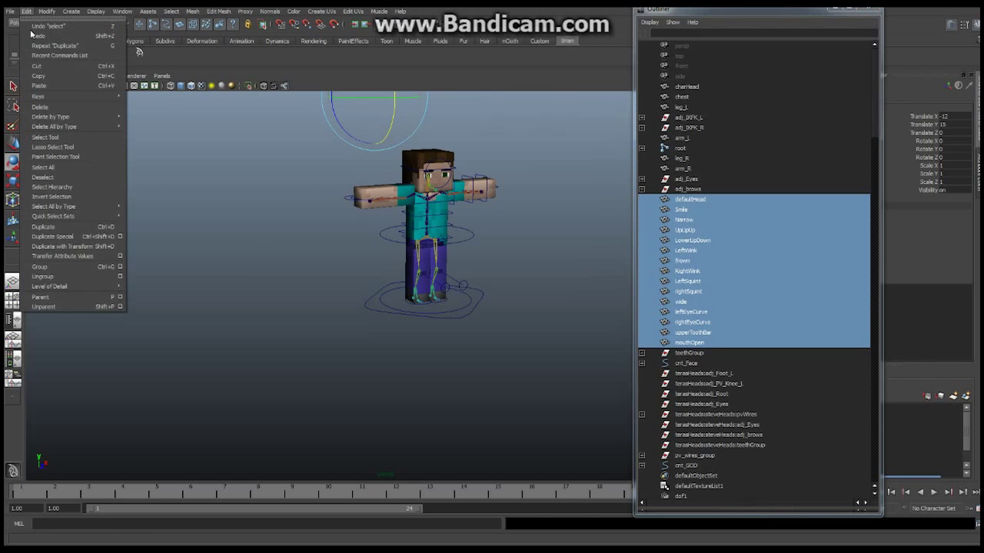
click(40, 266)
double_click(692, 323)
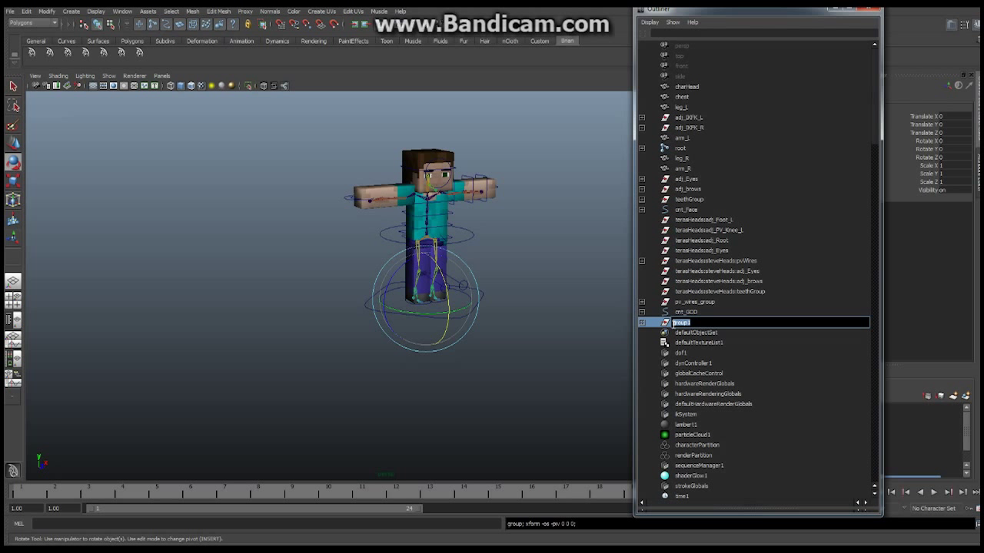
text(te)
key(Return)
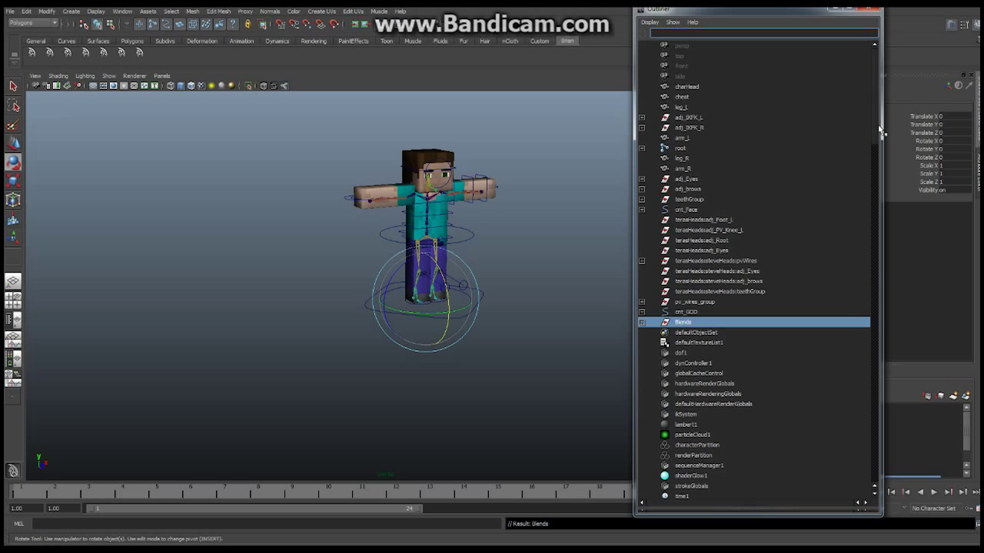
drag(694, 86, 687, 108)
Add leg_R, arm_R and arm_L to the body mesh selection.
ctrl+click(684, 158)
ctrl+click(683, 168)
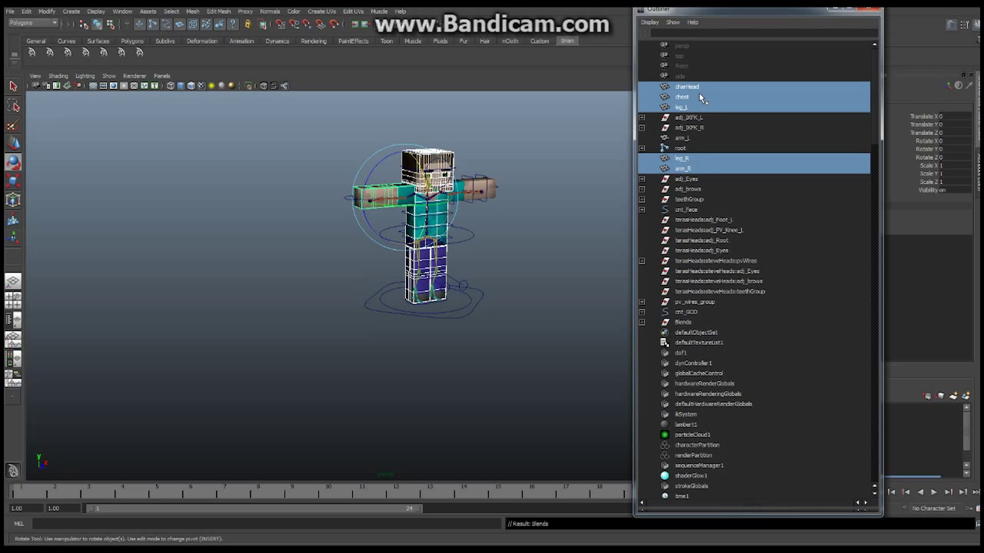
ctrl+click(687, 138)
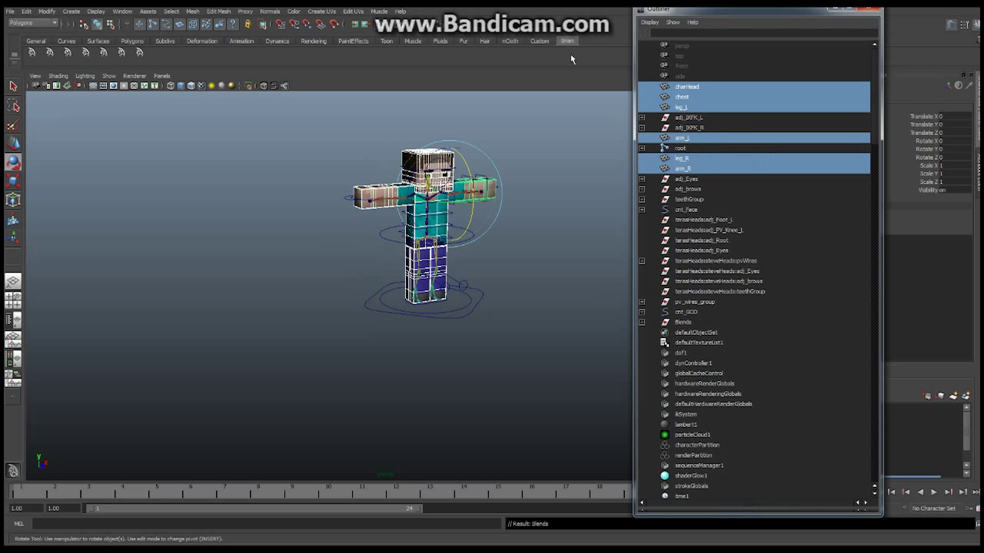
Group the body meshes as Mesh, then select the terasHeads foot control through teethGroup.
click(27, 12)
click(43, 266)
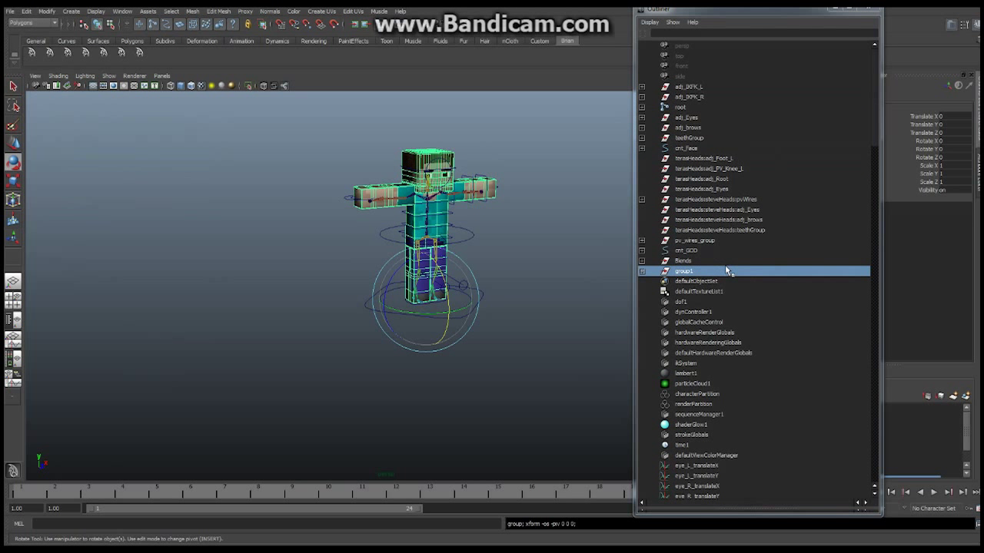
double_click(696, 271)
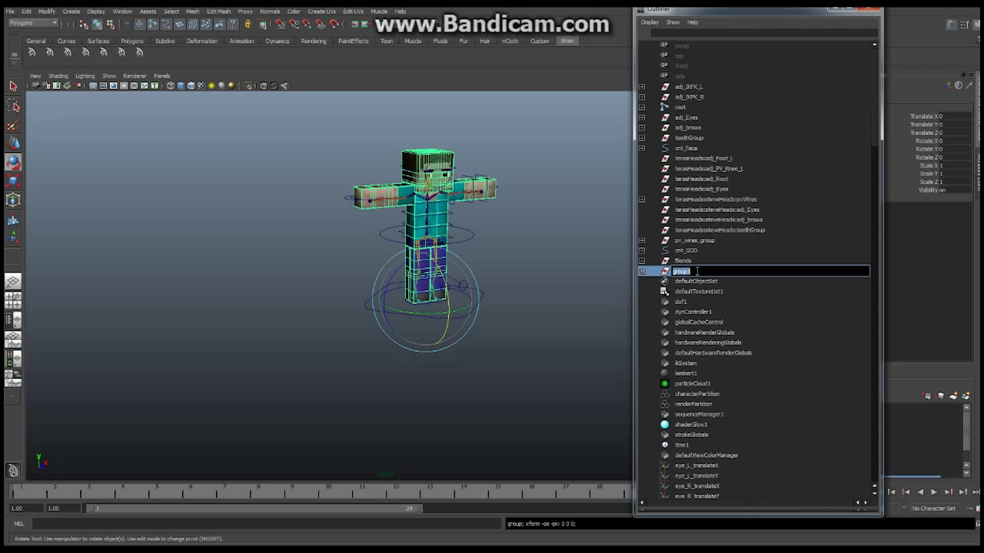
text(Mesh)
key(Return)
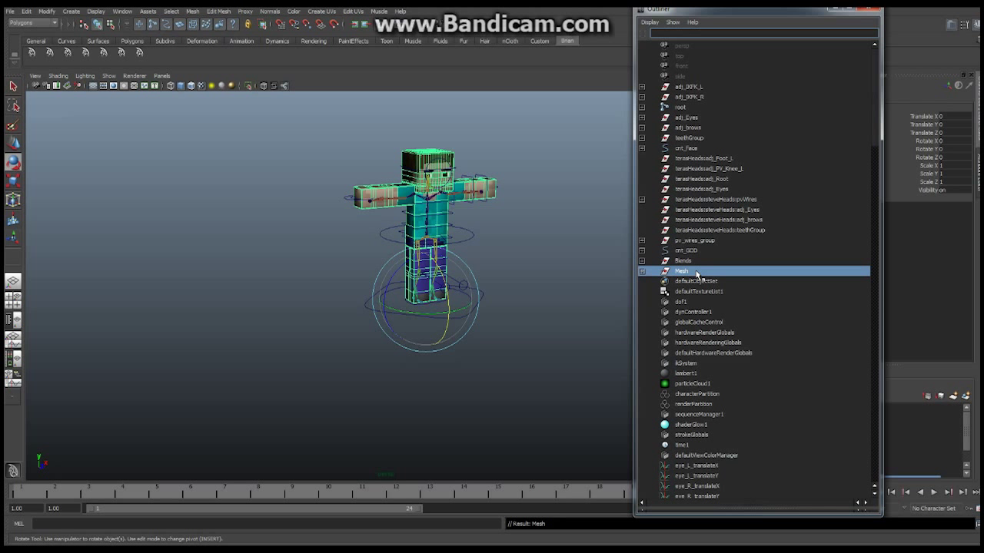
click(699, 159)
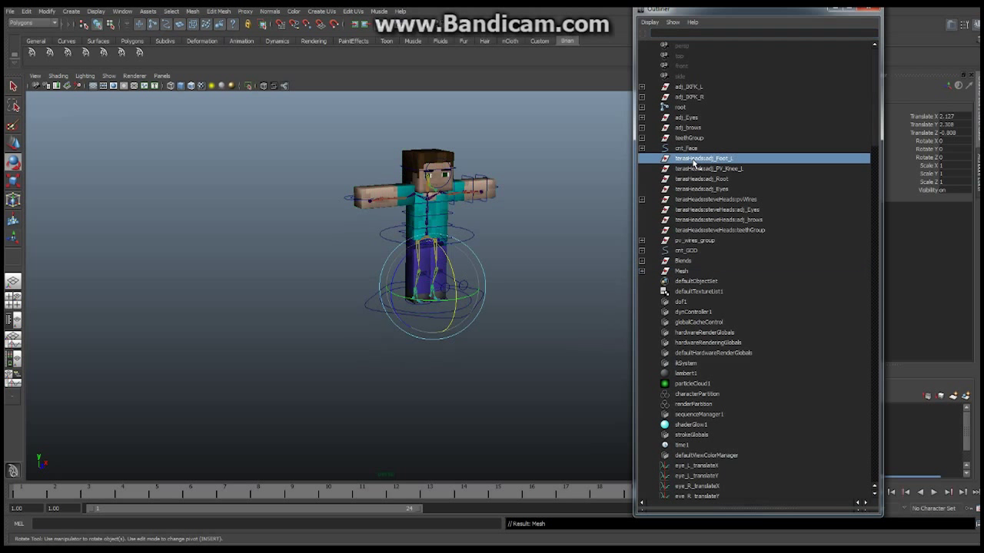
shift+click(701, 229)
Group the selected terasHeads nodes as TerasGroup, then select adj_IKFK_L.
click(27, 10)
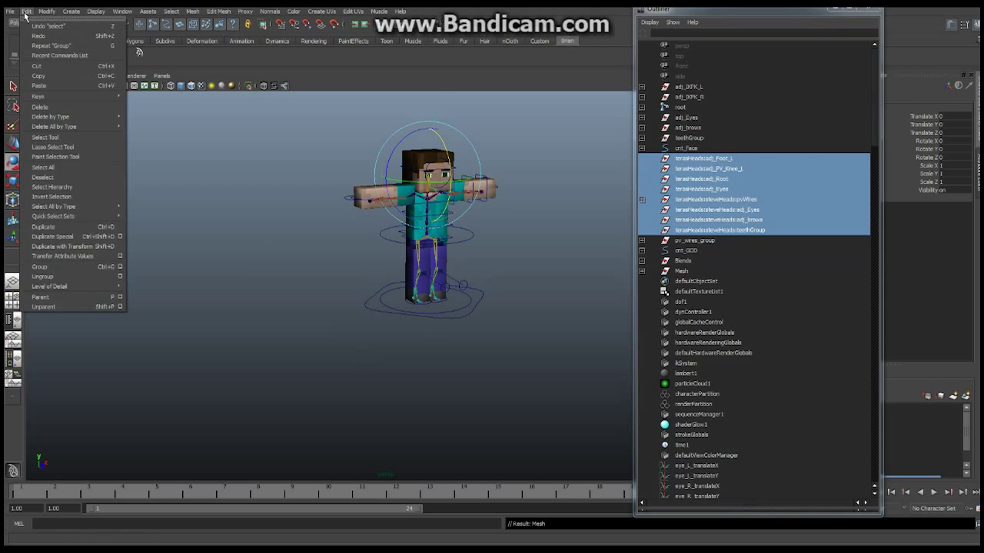
click(44, 267)
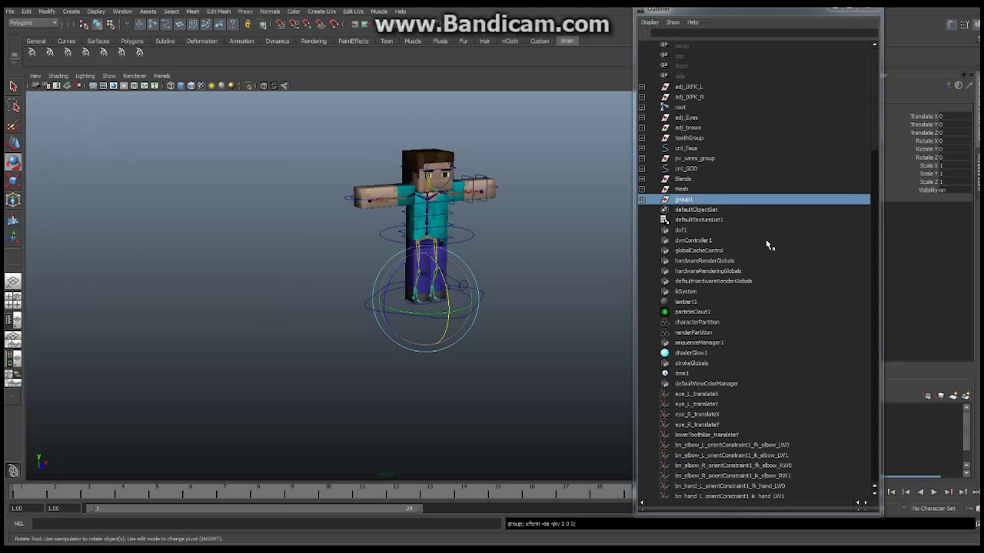
double_click(684, 199)
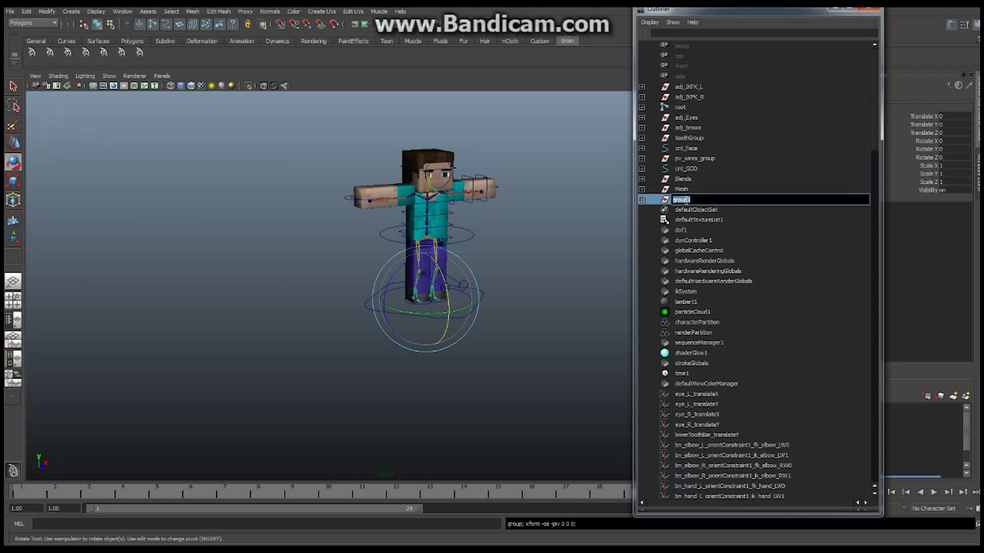
text(Tel)
key(Return)
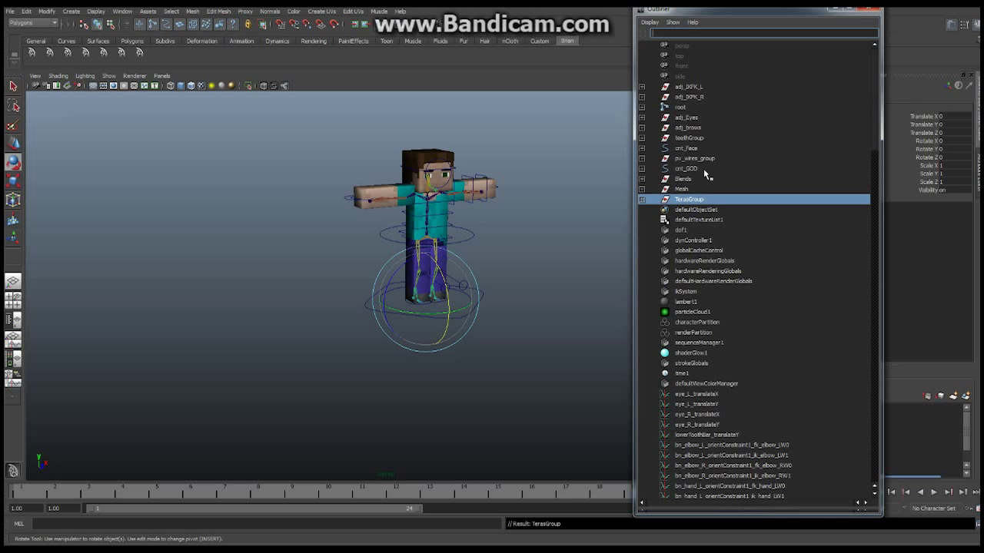
click(695, 88)
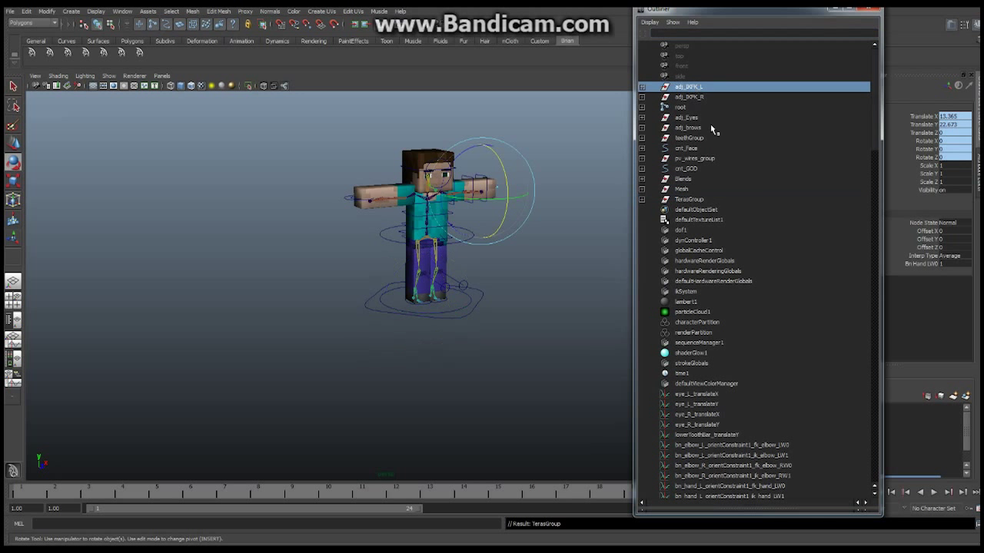
Group adj_IKFK_L through cnt_GOD, excluding root, as Control, then select root.
shift+click(691, 168)
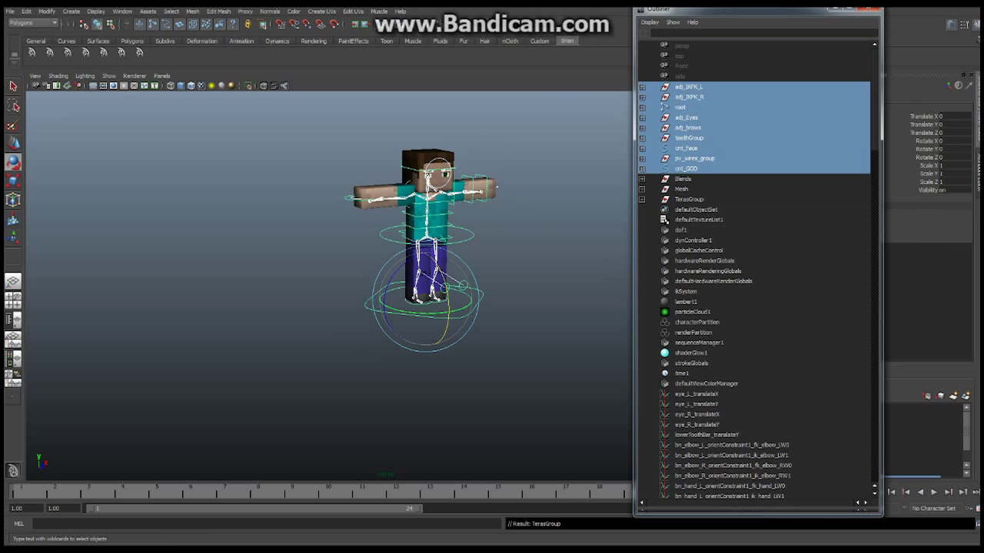
ctrl+click(683, 108)
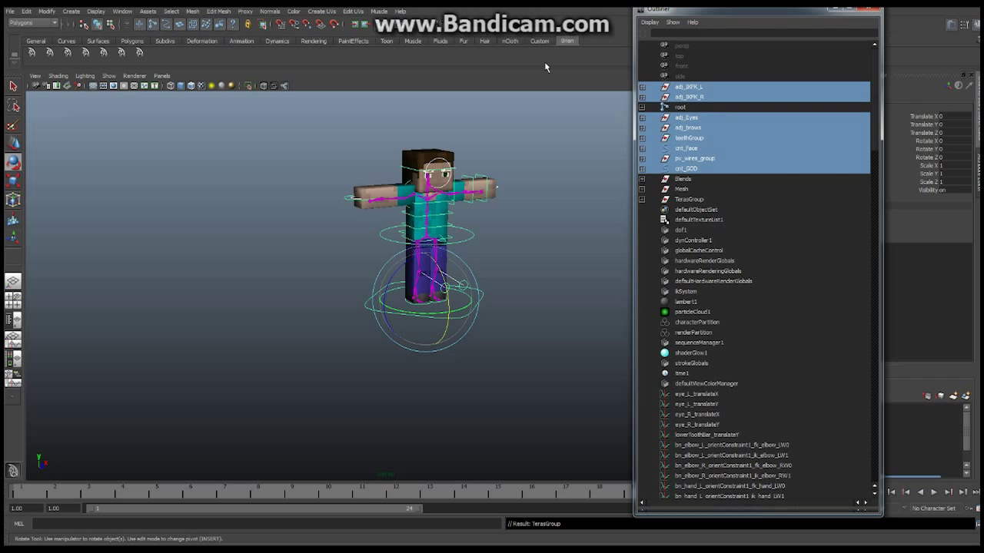
click(26, 11)
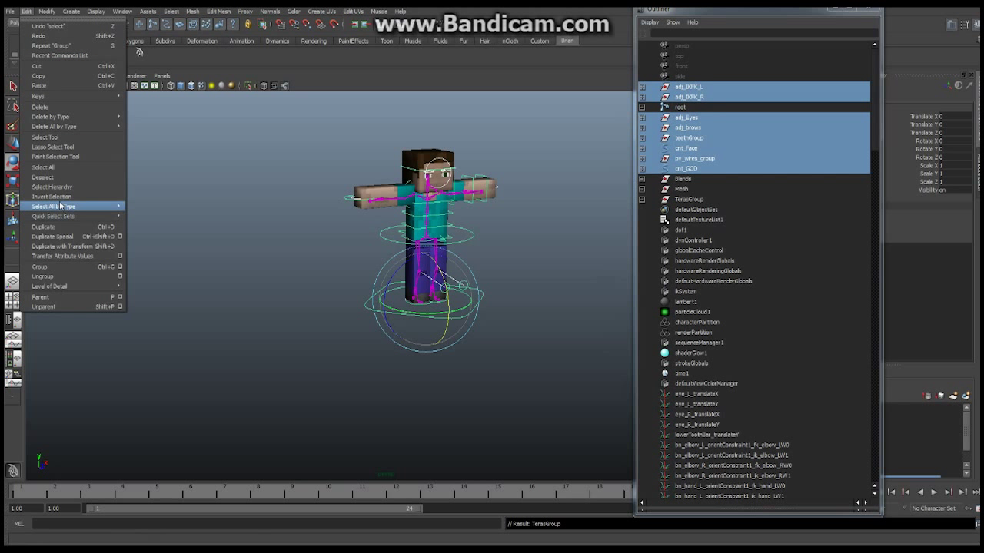
click(62, 257)
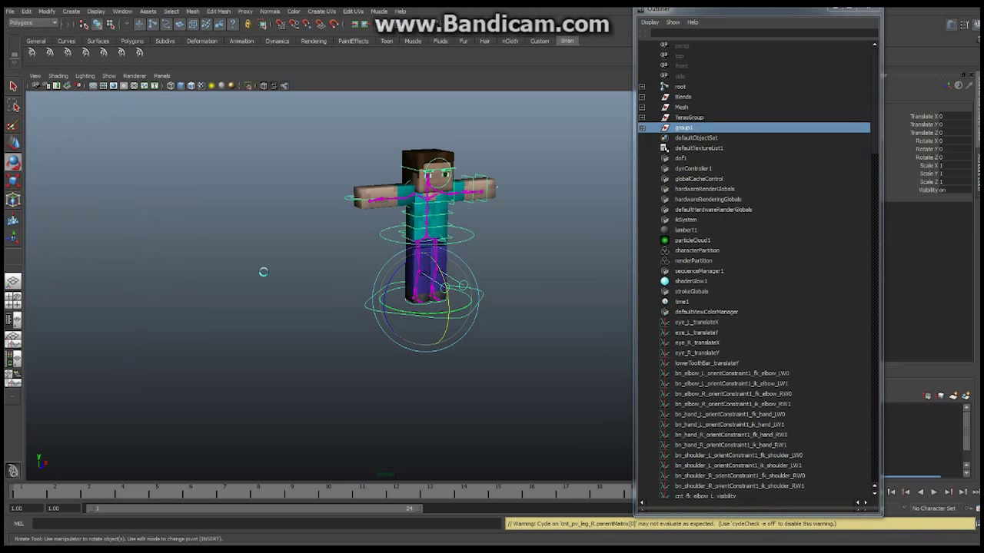
double_click(688, 129)
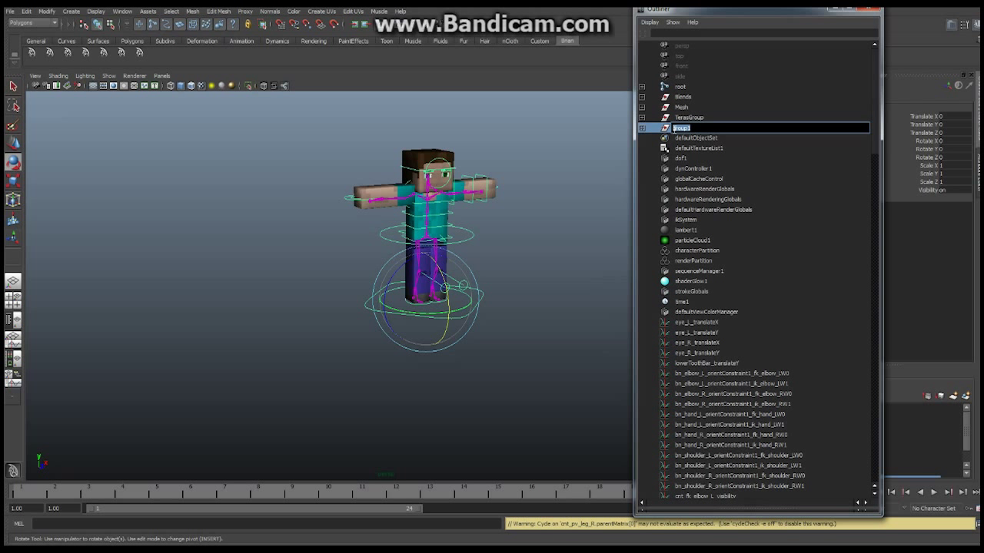
text(Control)
key(Return)
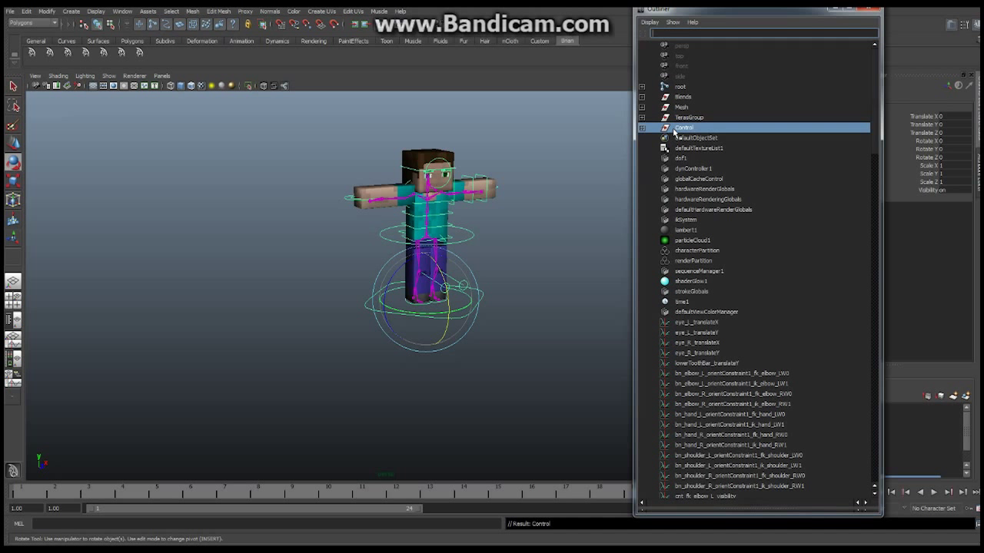
click(681, 86)
Group the root joint with Edit > Group and rename group1 to Joints.
right_click(682, 88)
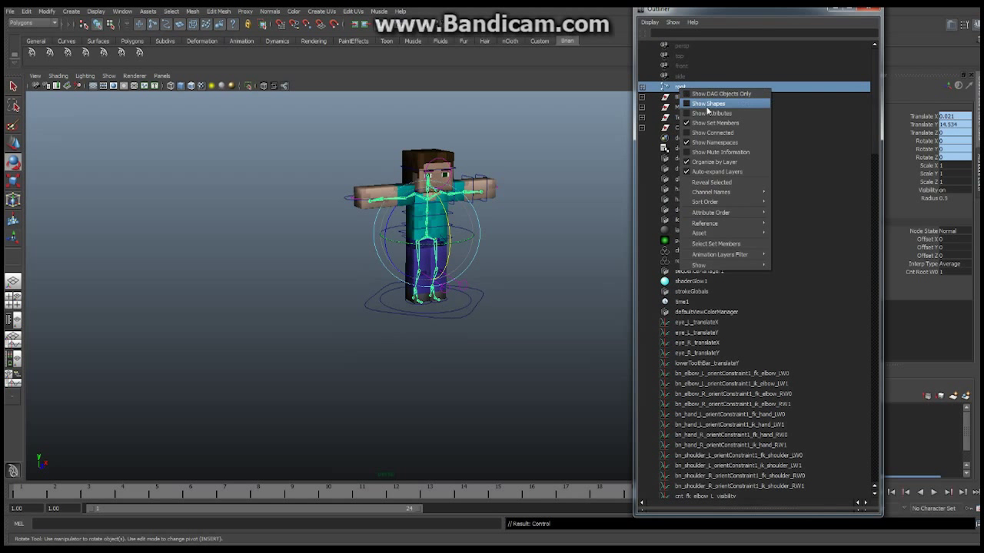
click(26, 10)
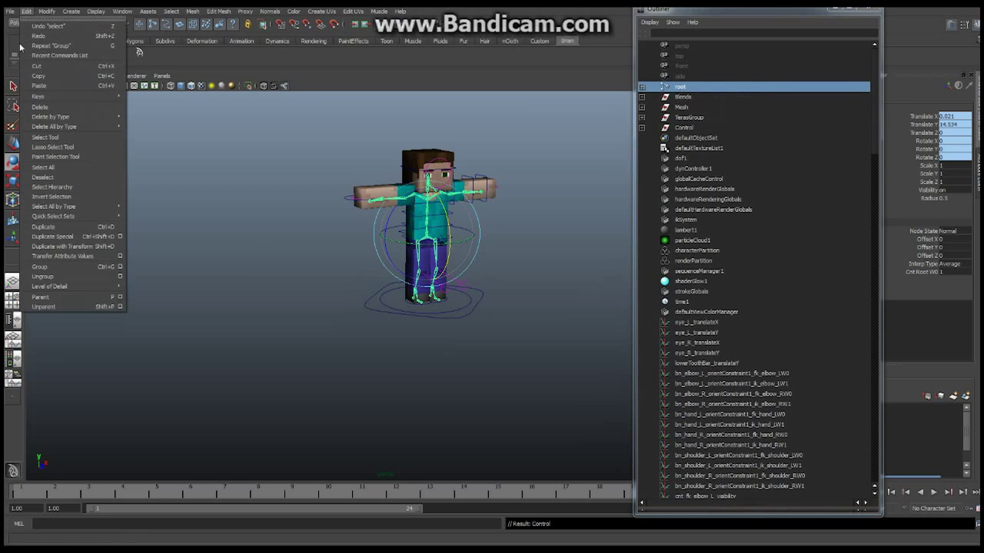
click(40, 267)
double_click(683, 128)
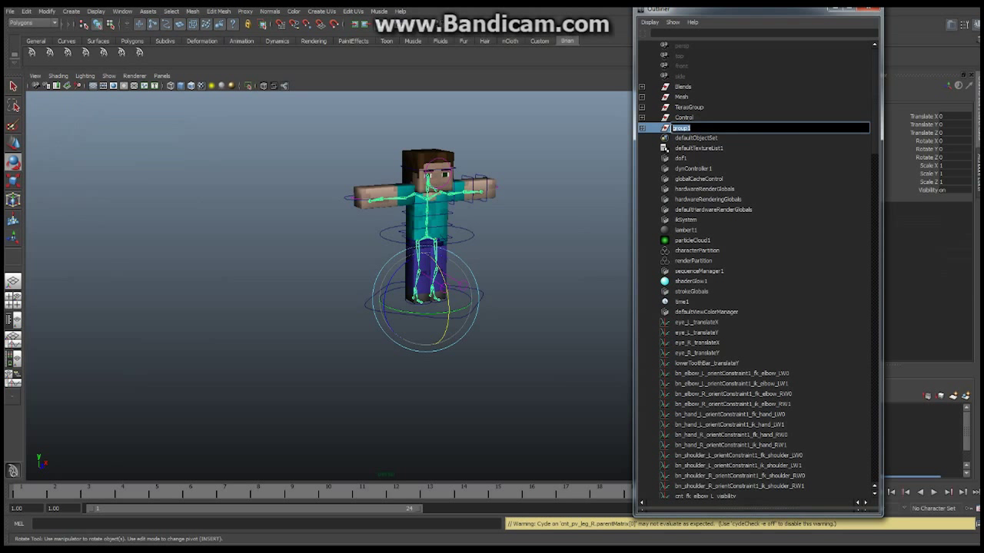
text(Joints)
key(Return)
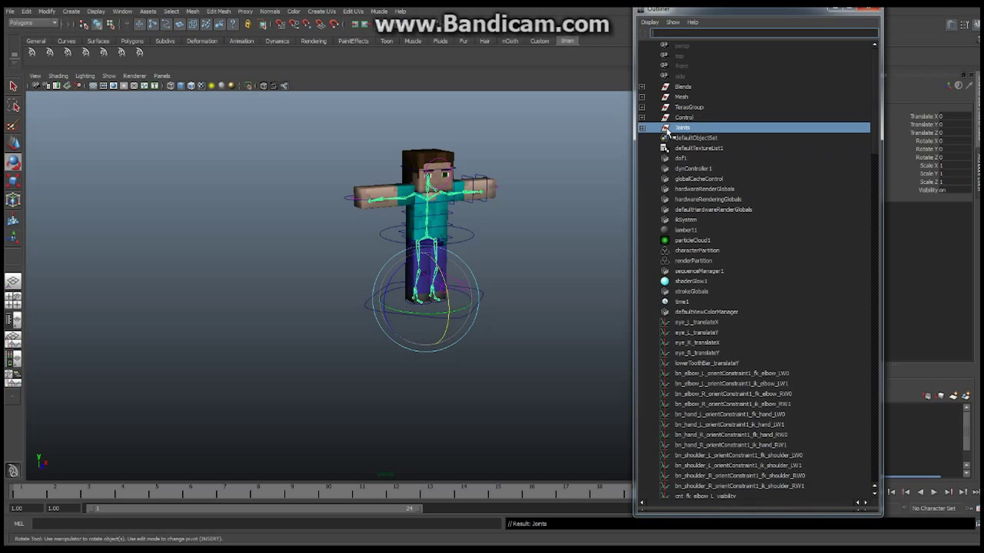